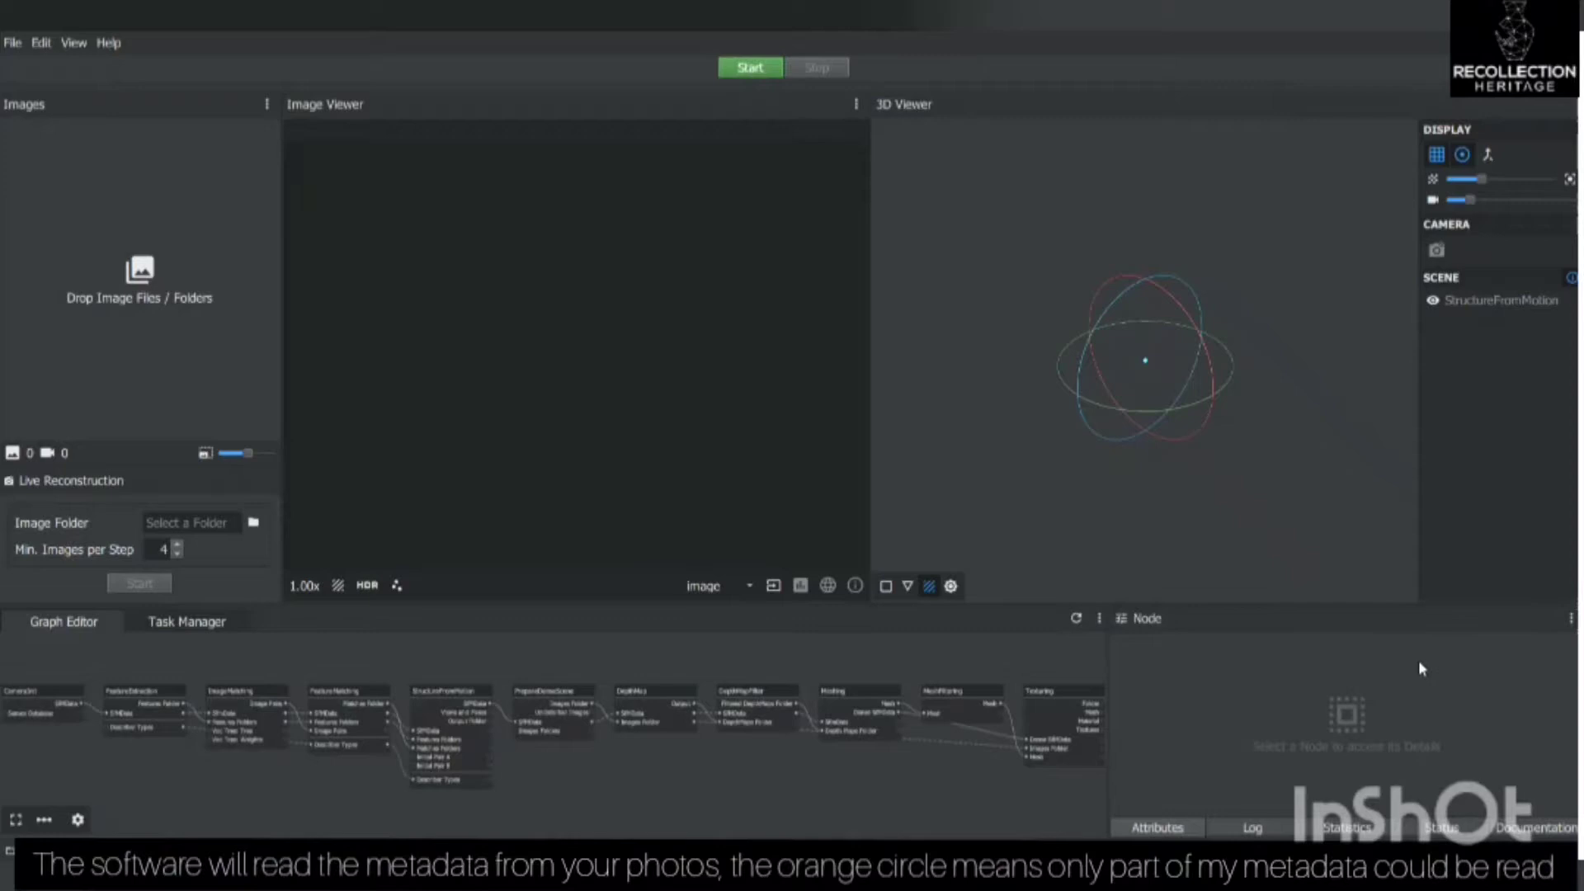
# Import the horse skull photos into the image gallery and check the metadata indicators on their thumbnails.
pyautogui.moveTo(310, 487); pyautogui.dragTo(145, 351)
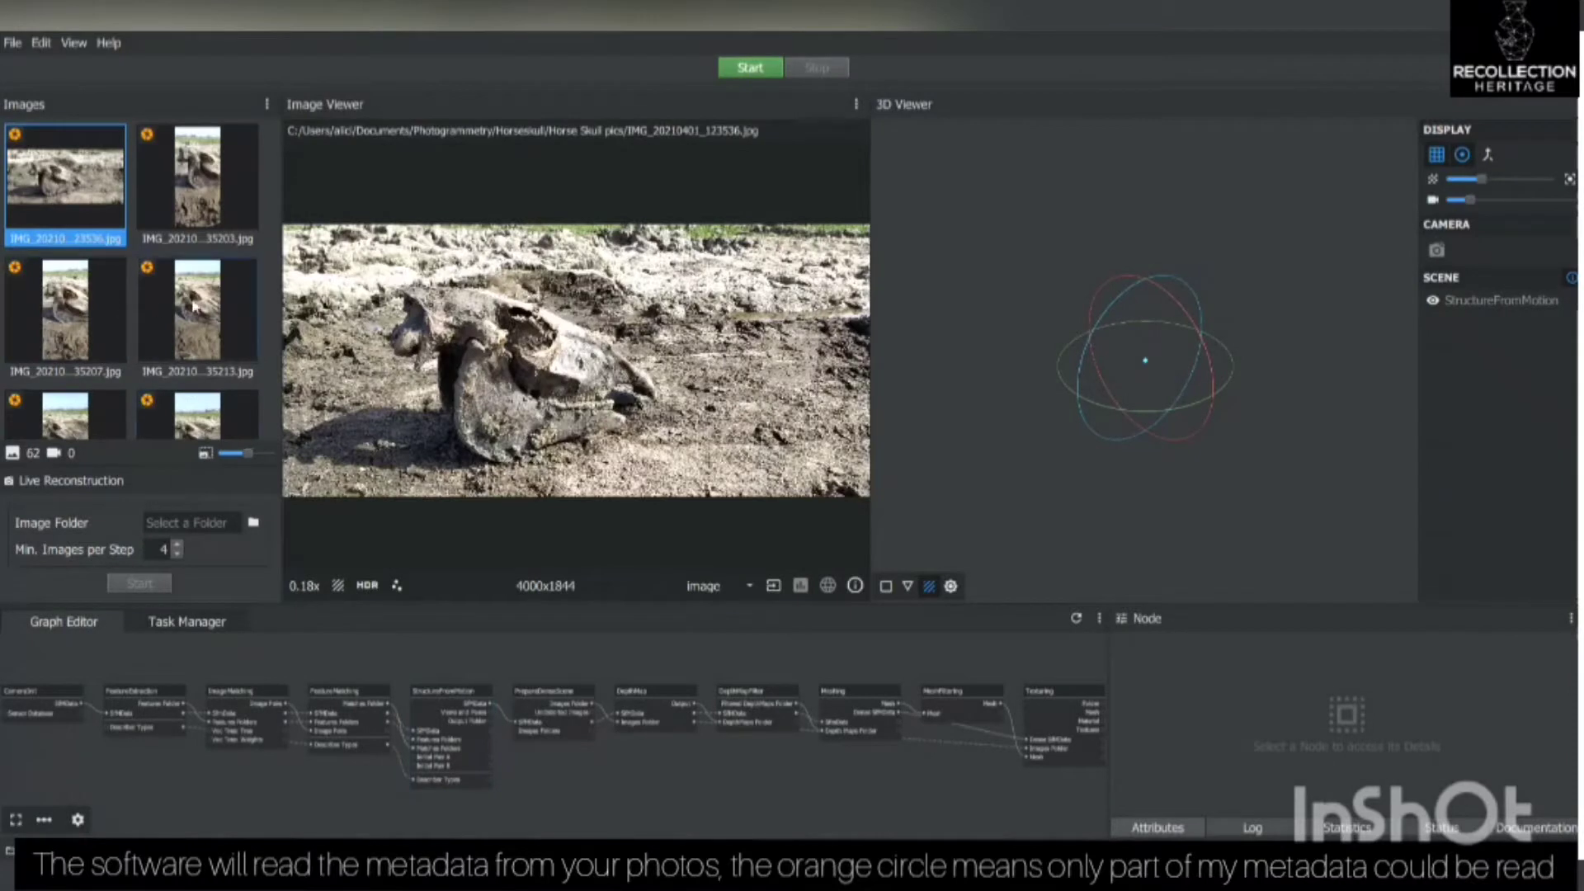
pyautogui.scroll(-10, 89, 338)
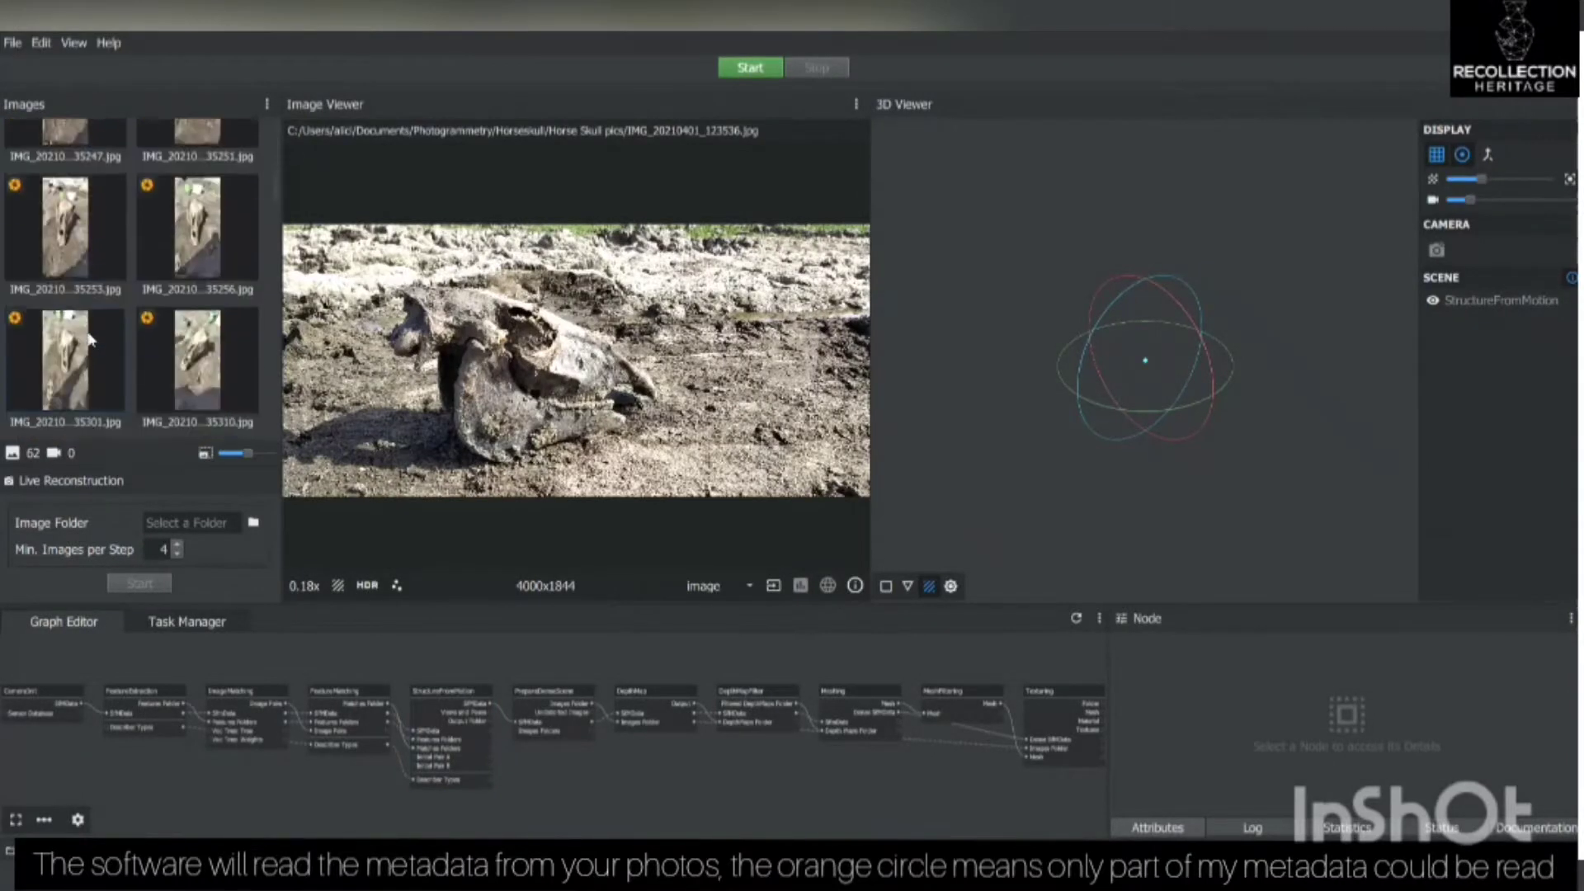
pyautogui.scroll(10, 74, 288)
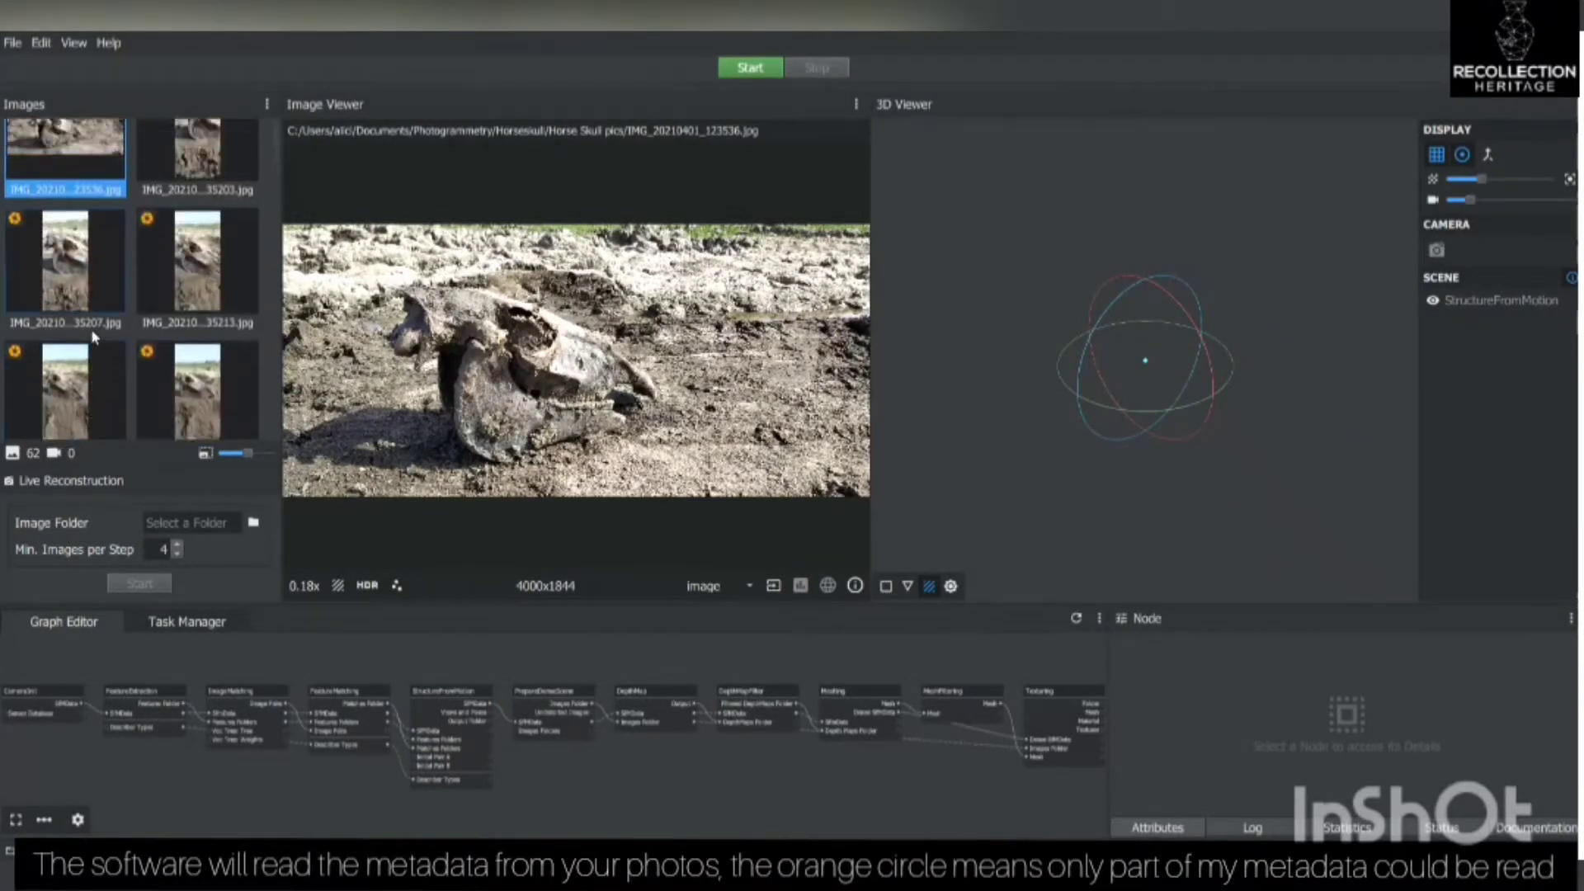
pyautogui.moveTo(15, 136)
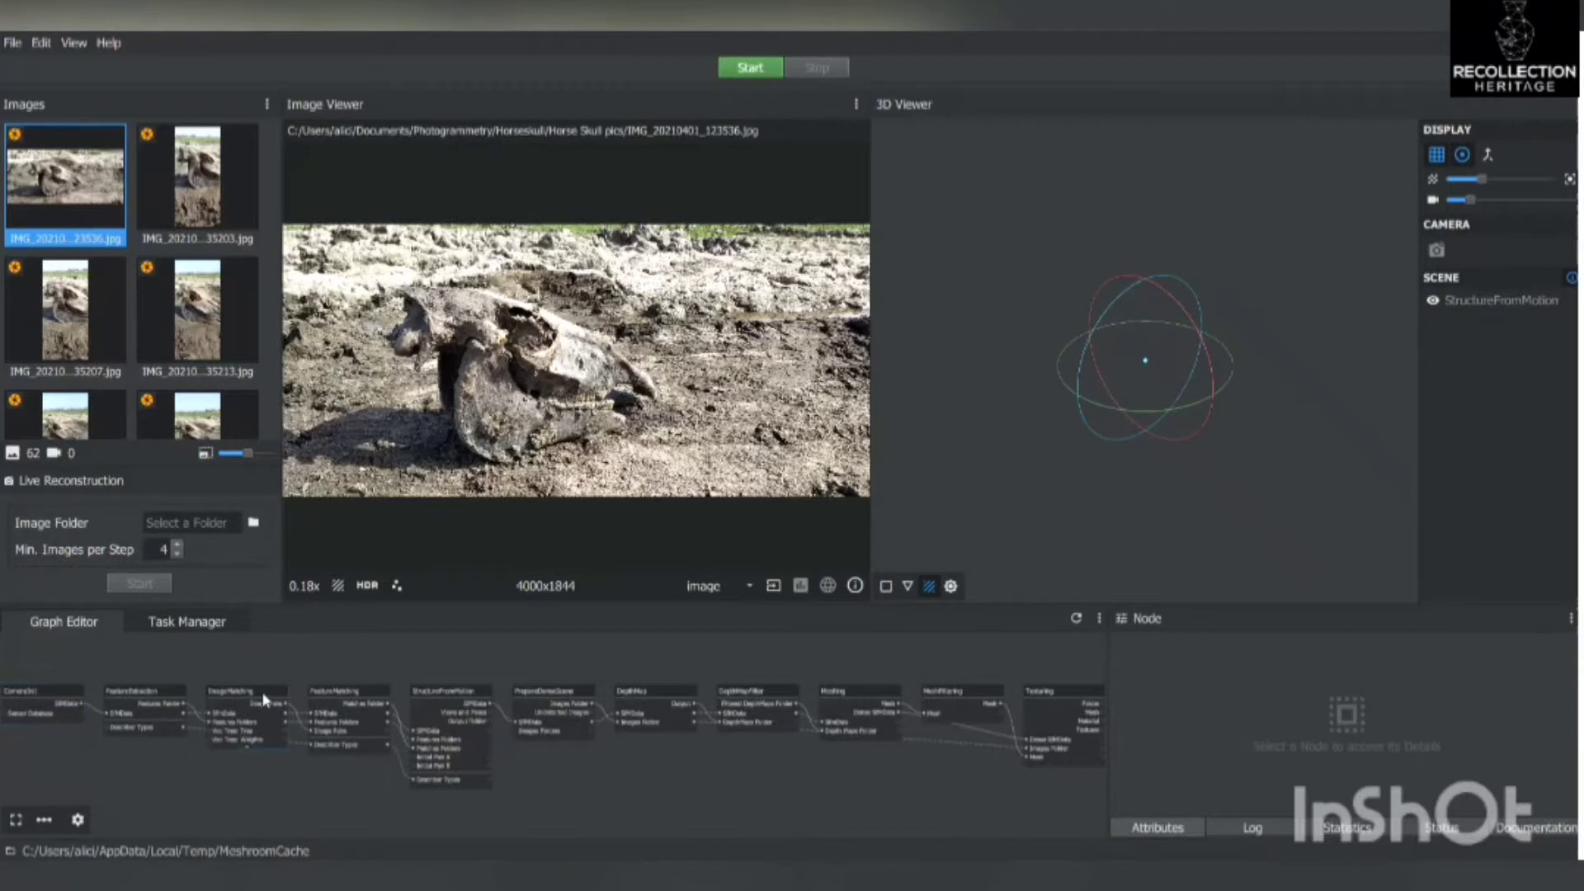
# Inspect the attributes of the ImageMatching and StructureFromMotion nodes and the actions available for StructureFromMotion.
pyautogui.click(235, 698)
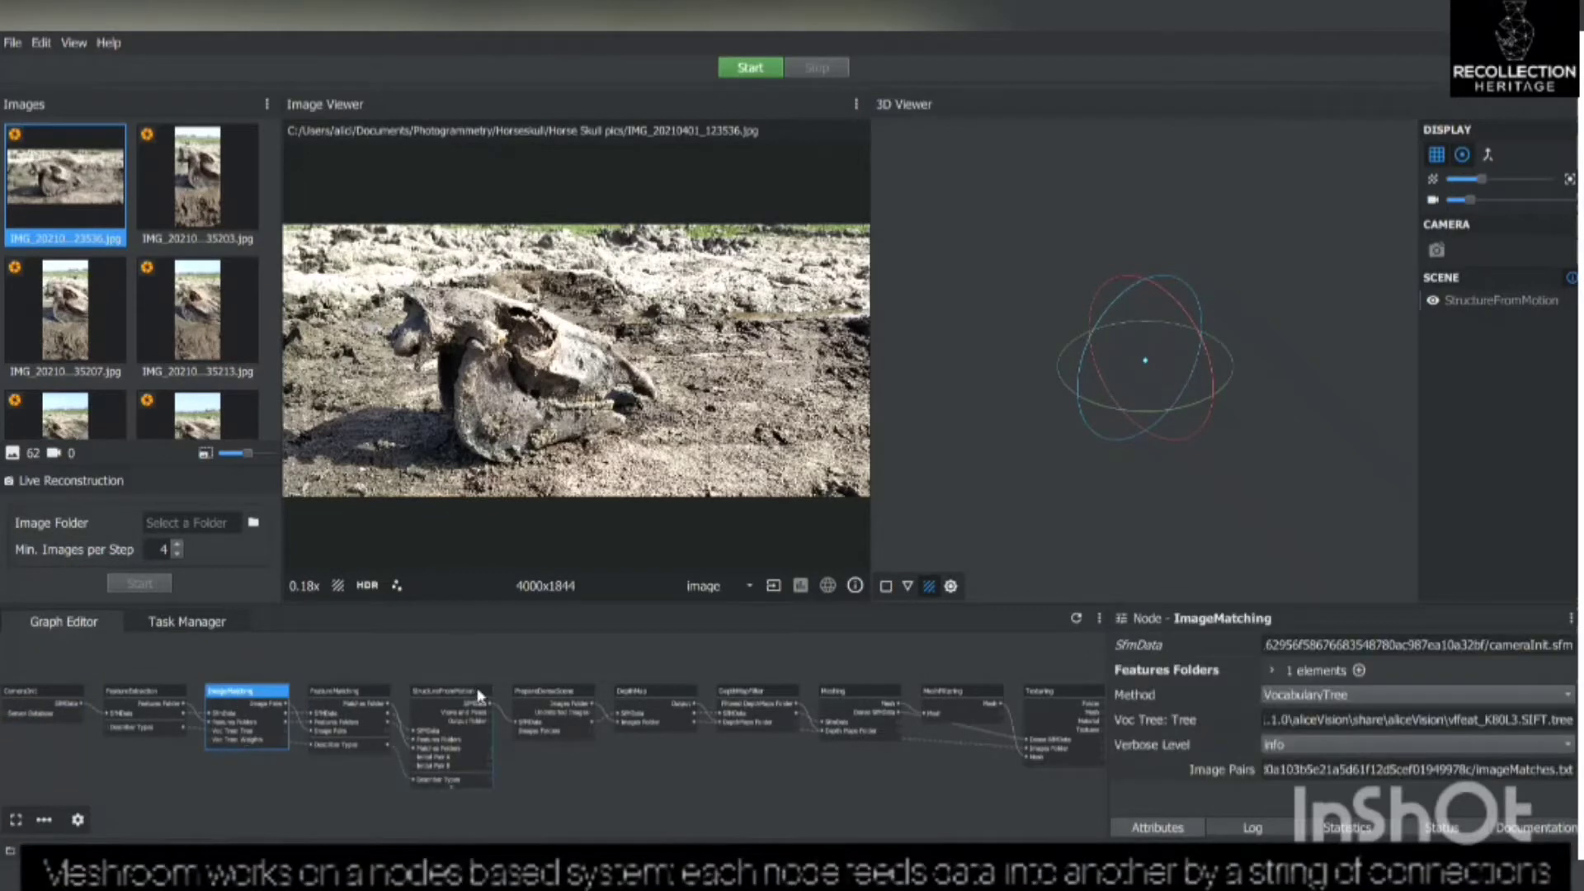
pyautogui.click(439, 695)
pyautogui.scroll(2, 457, 759)
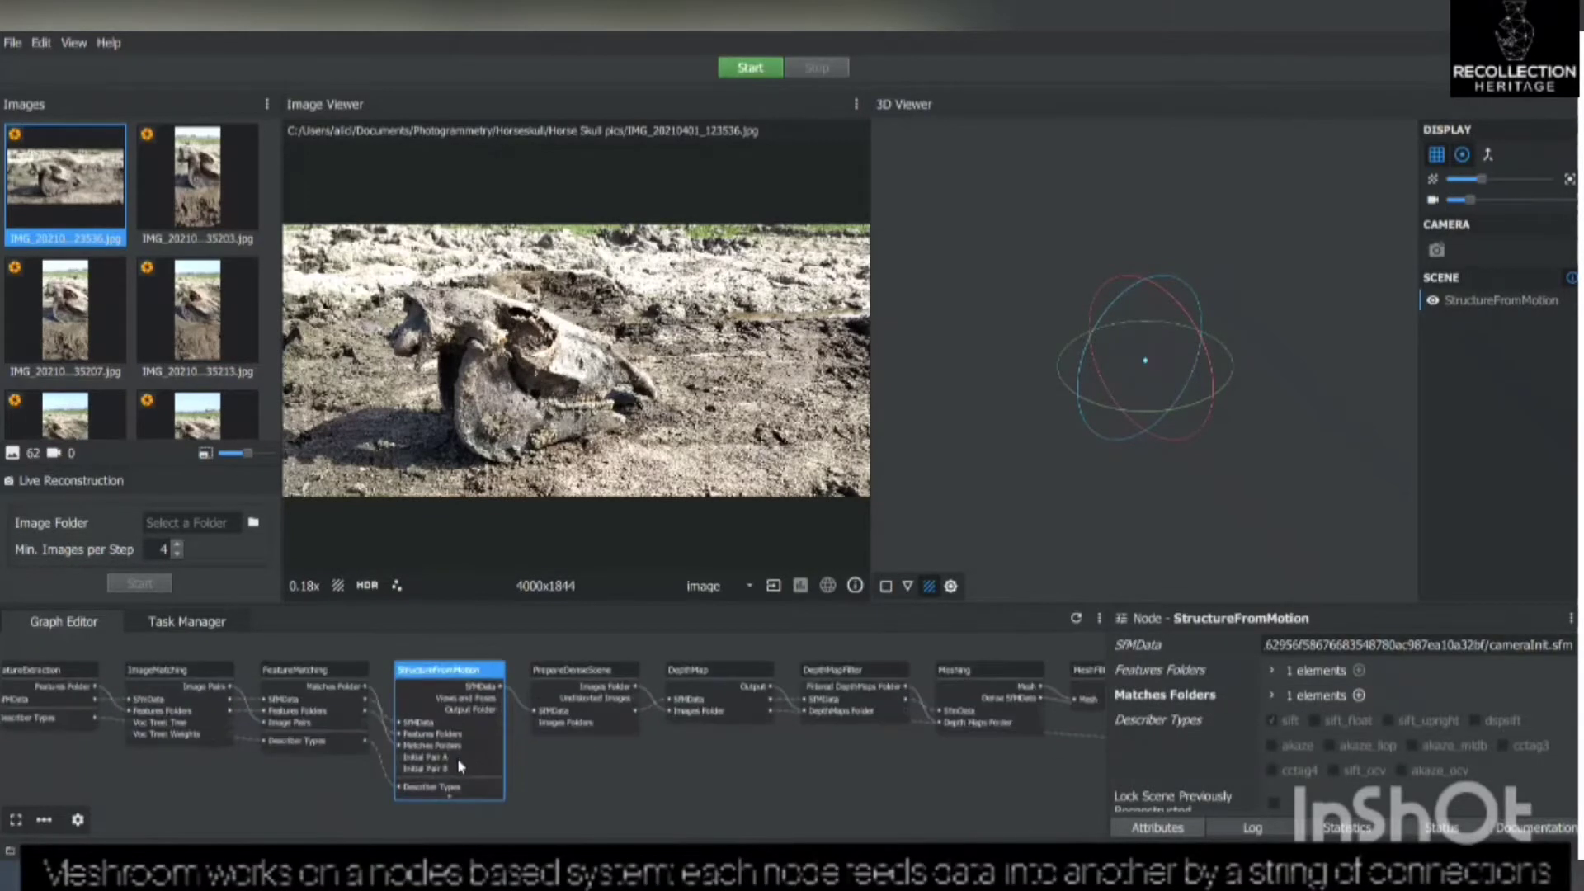
pyautogui.scroll(3, 457, 759)
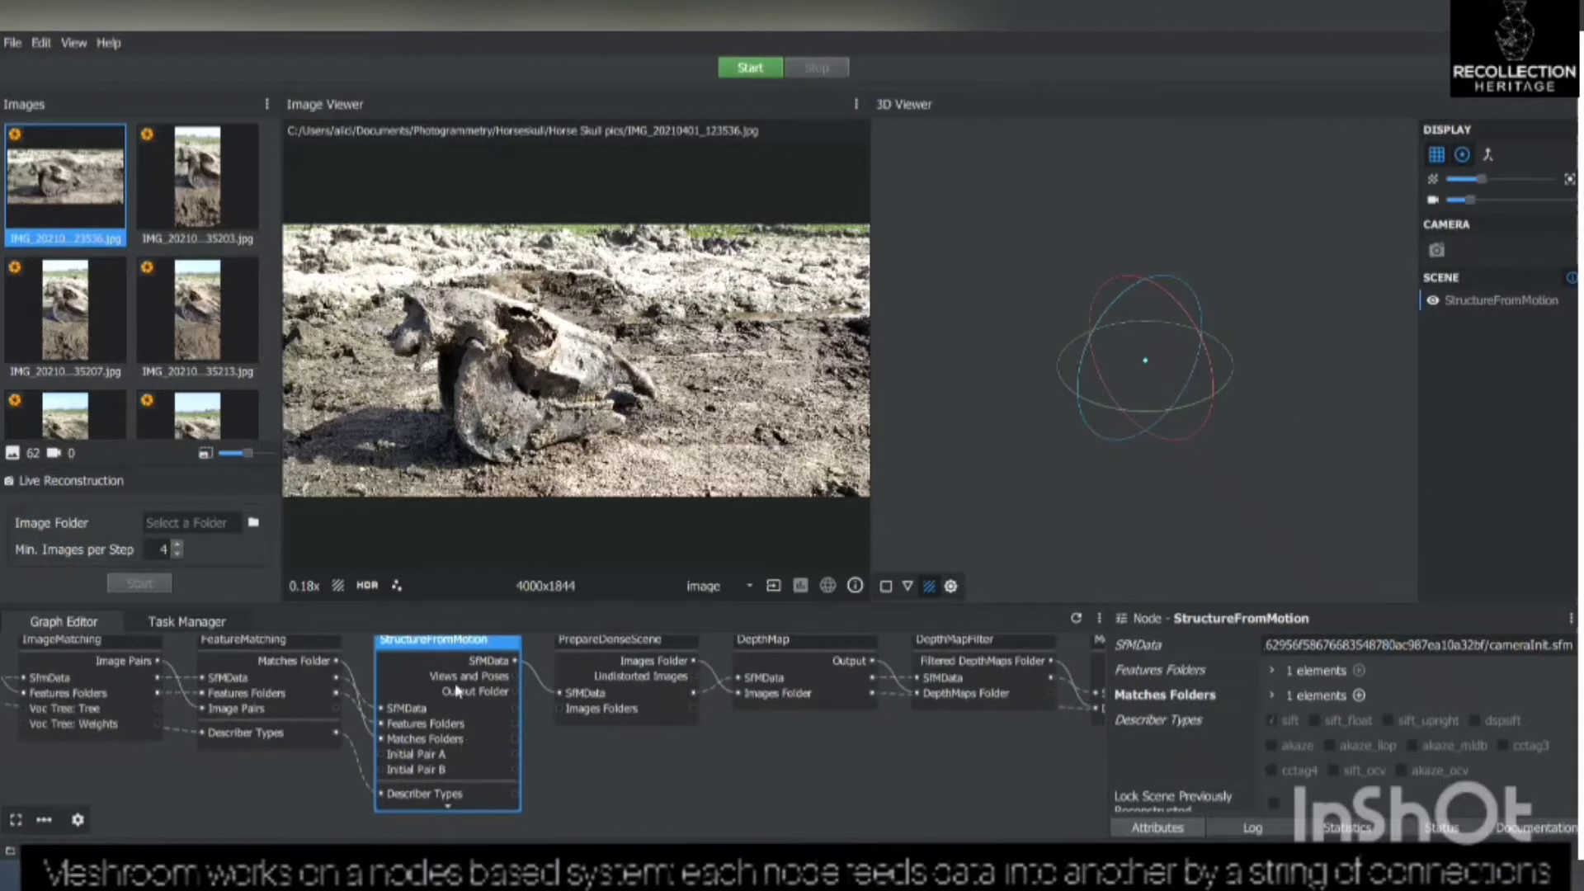
pyautogui.rightClick(437, 649)
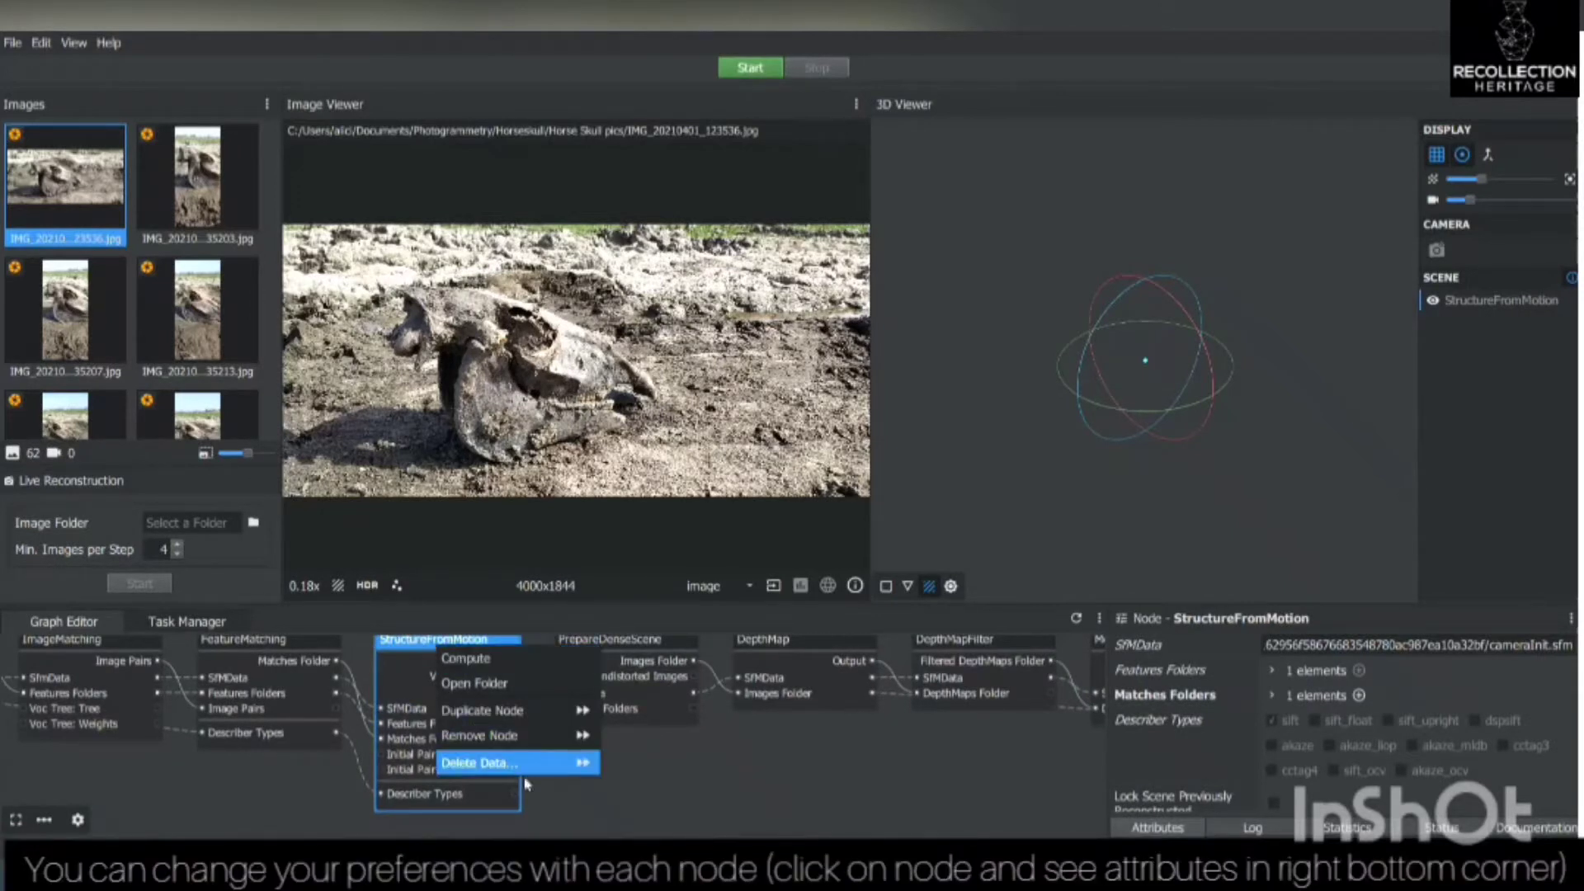
pyautogui.click(791, 784)
# Examine the Texturing node's attributes, including its texture settings and output file paths.
pyautogui.scroll(-5, 815, 767)
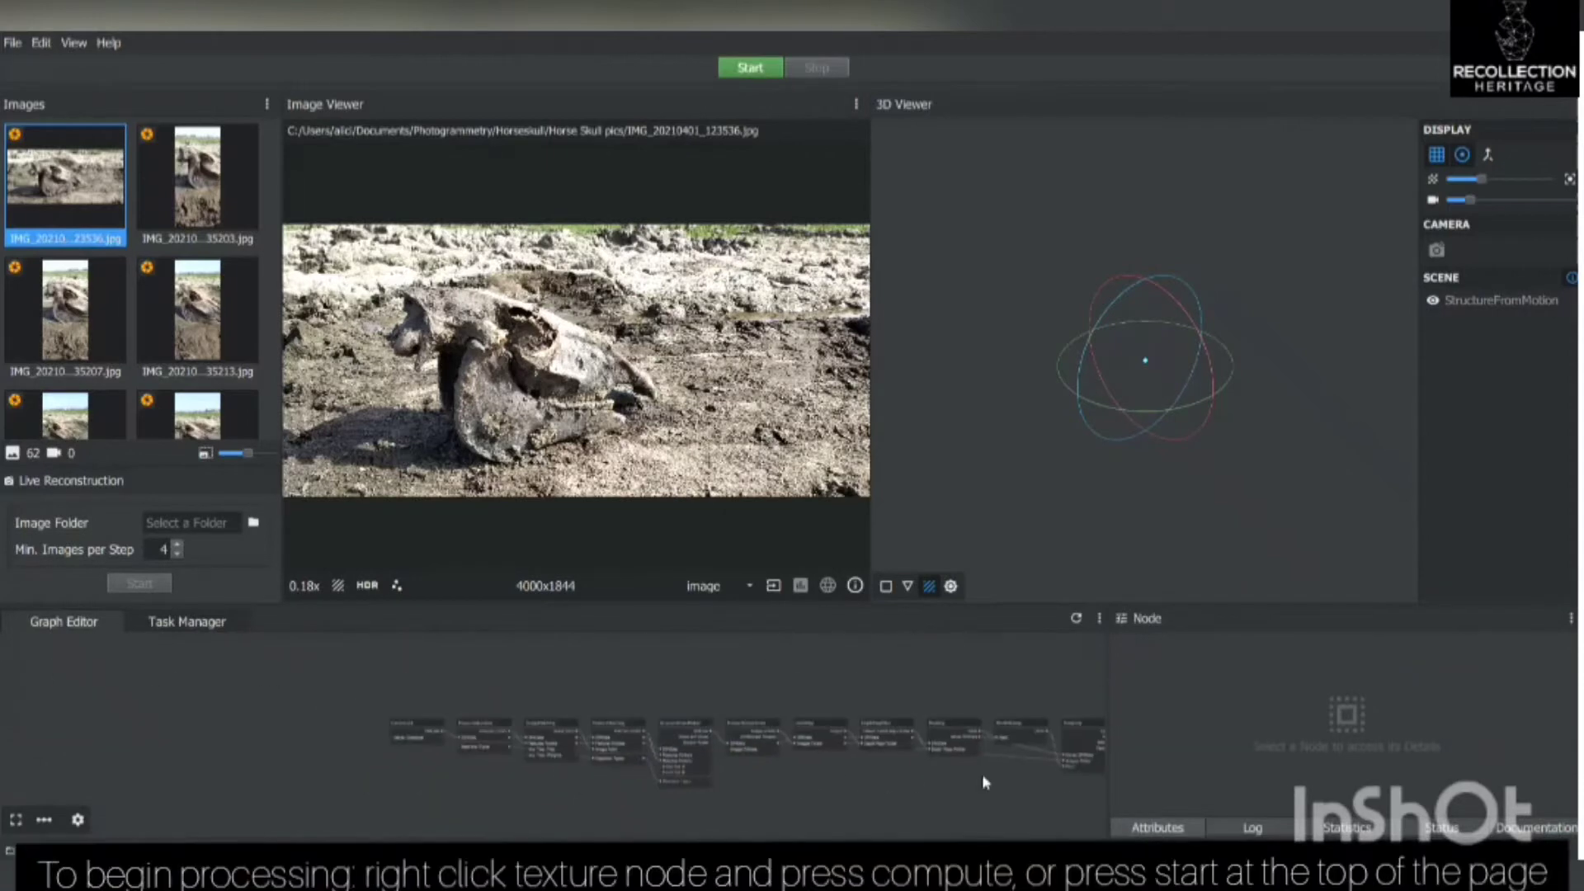
pyautogui.scroll(5, 1087, 751)
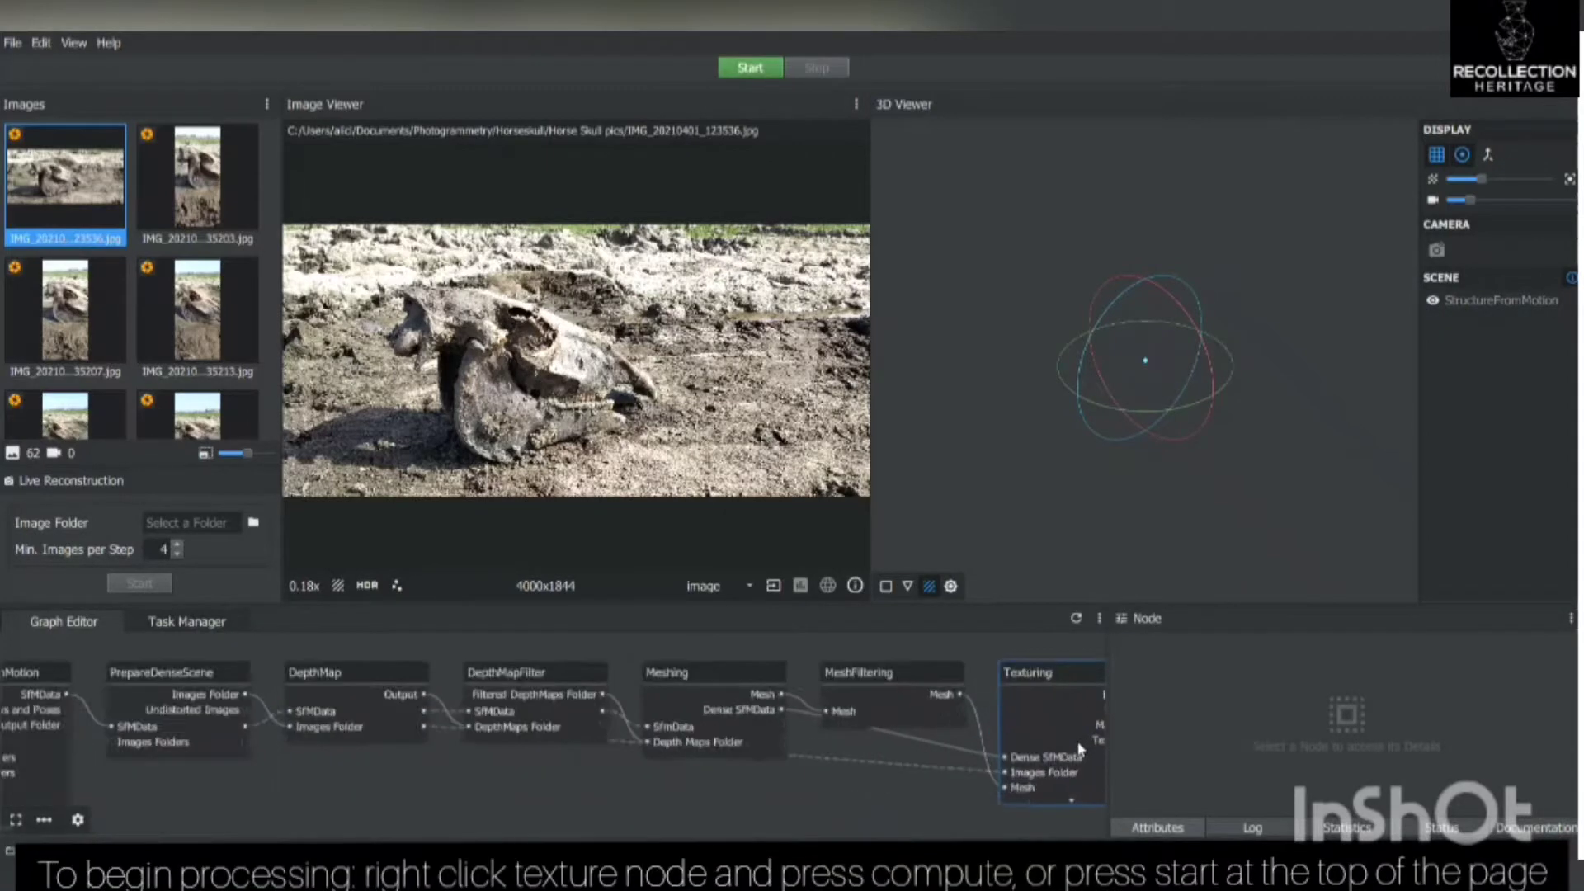
pyautogui.click(1038, 685)
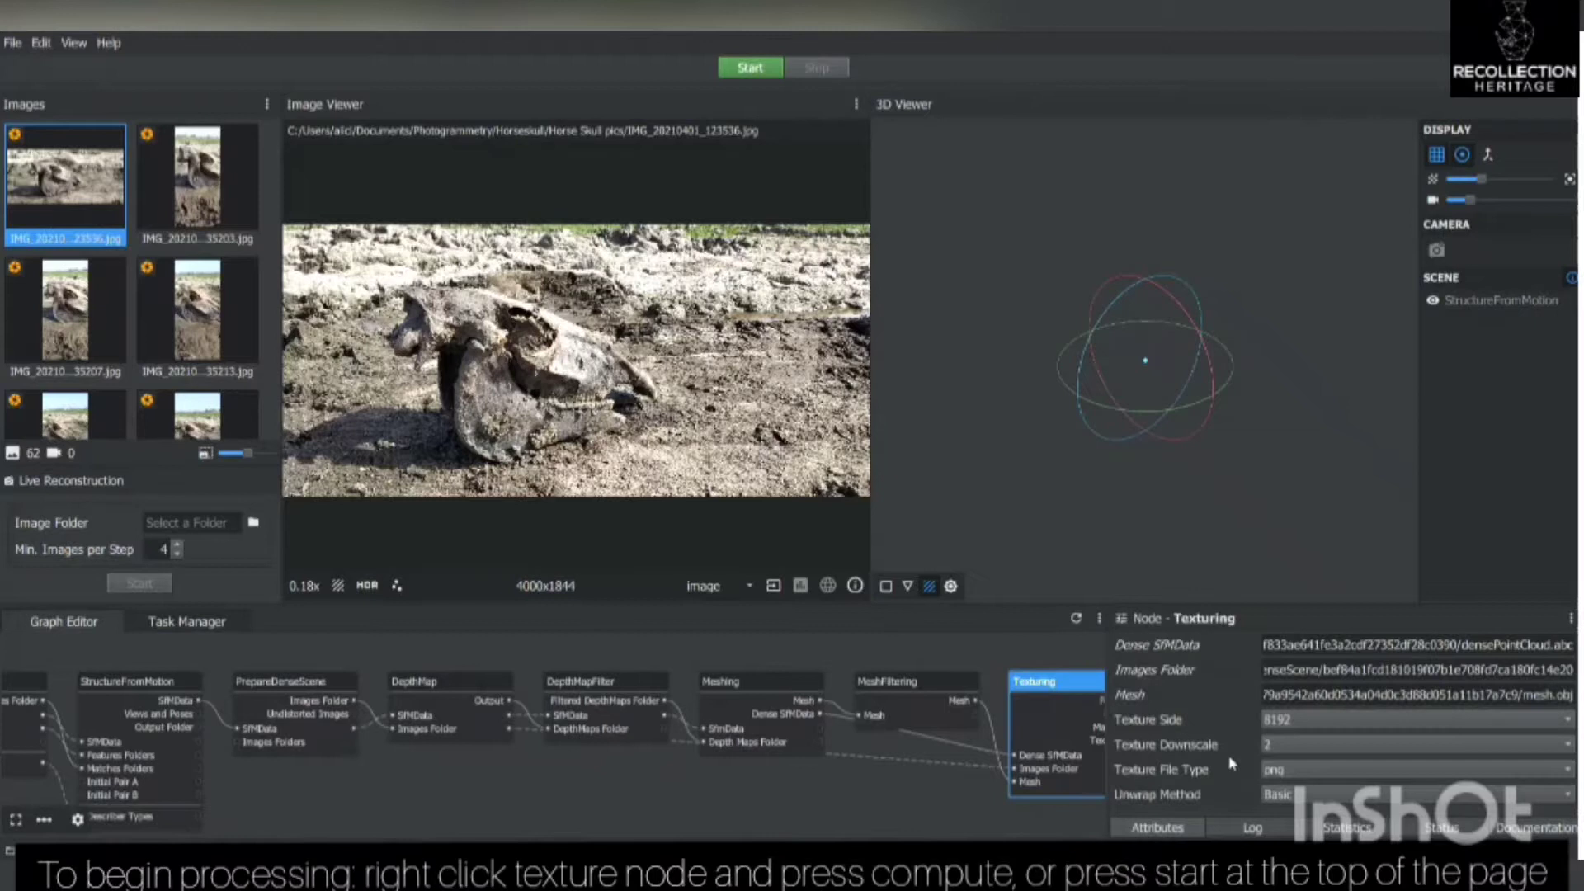
pyautogui.scroll(-5, 1232, 763)
pyautogui.scroll(-3, 1332, 754)
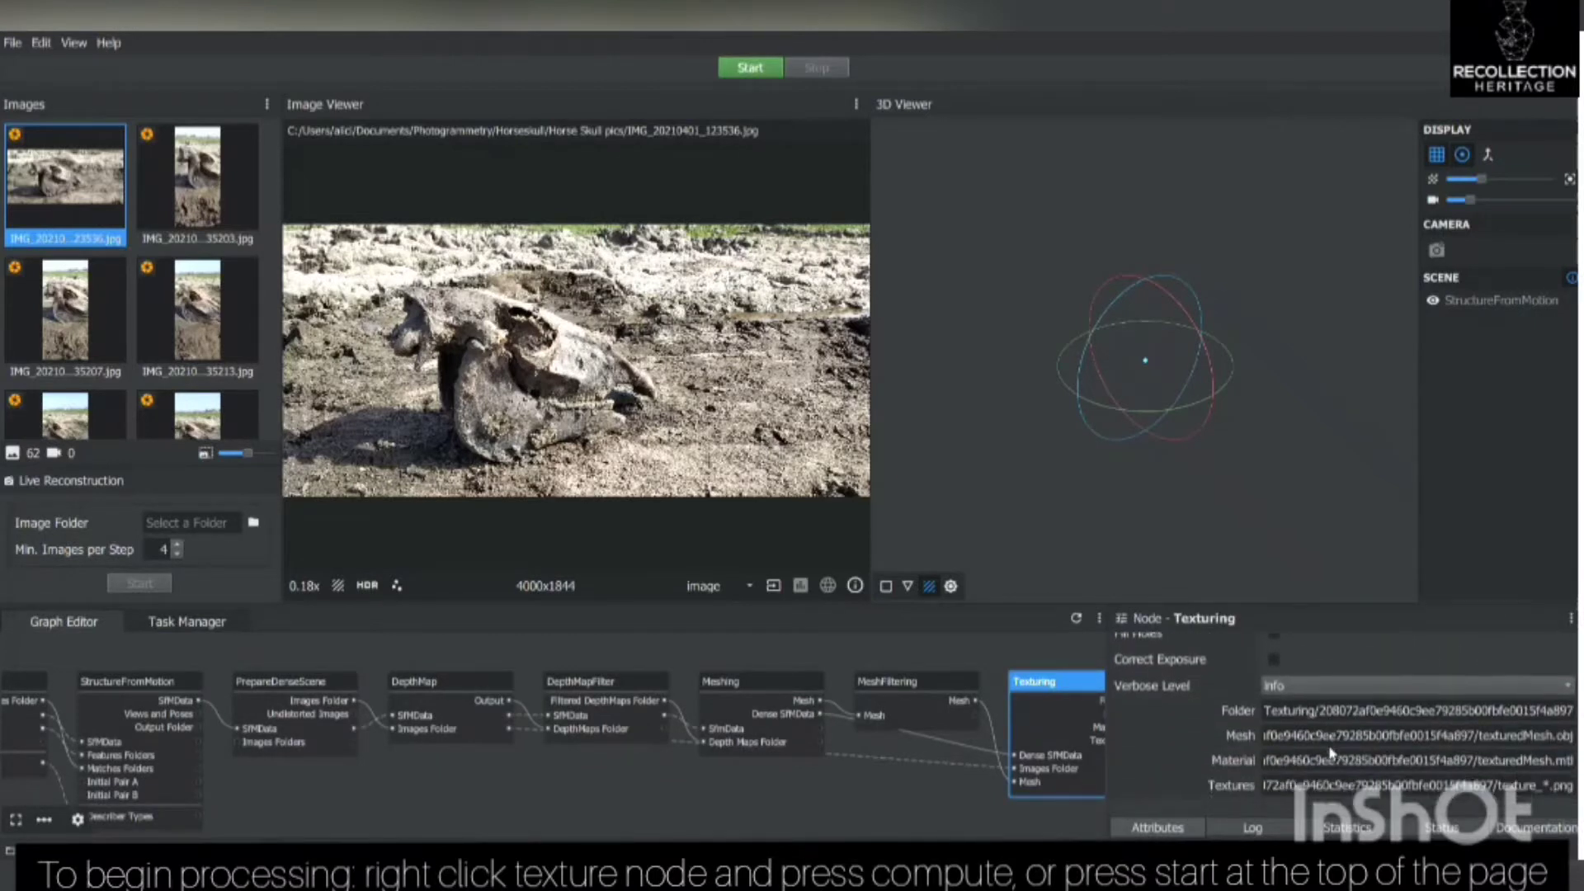
pyautogui.scroll(5, 1331, 753)
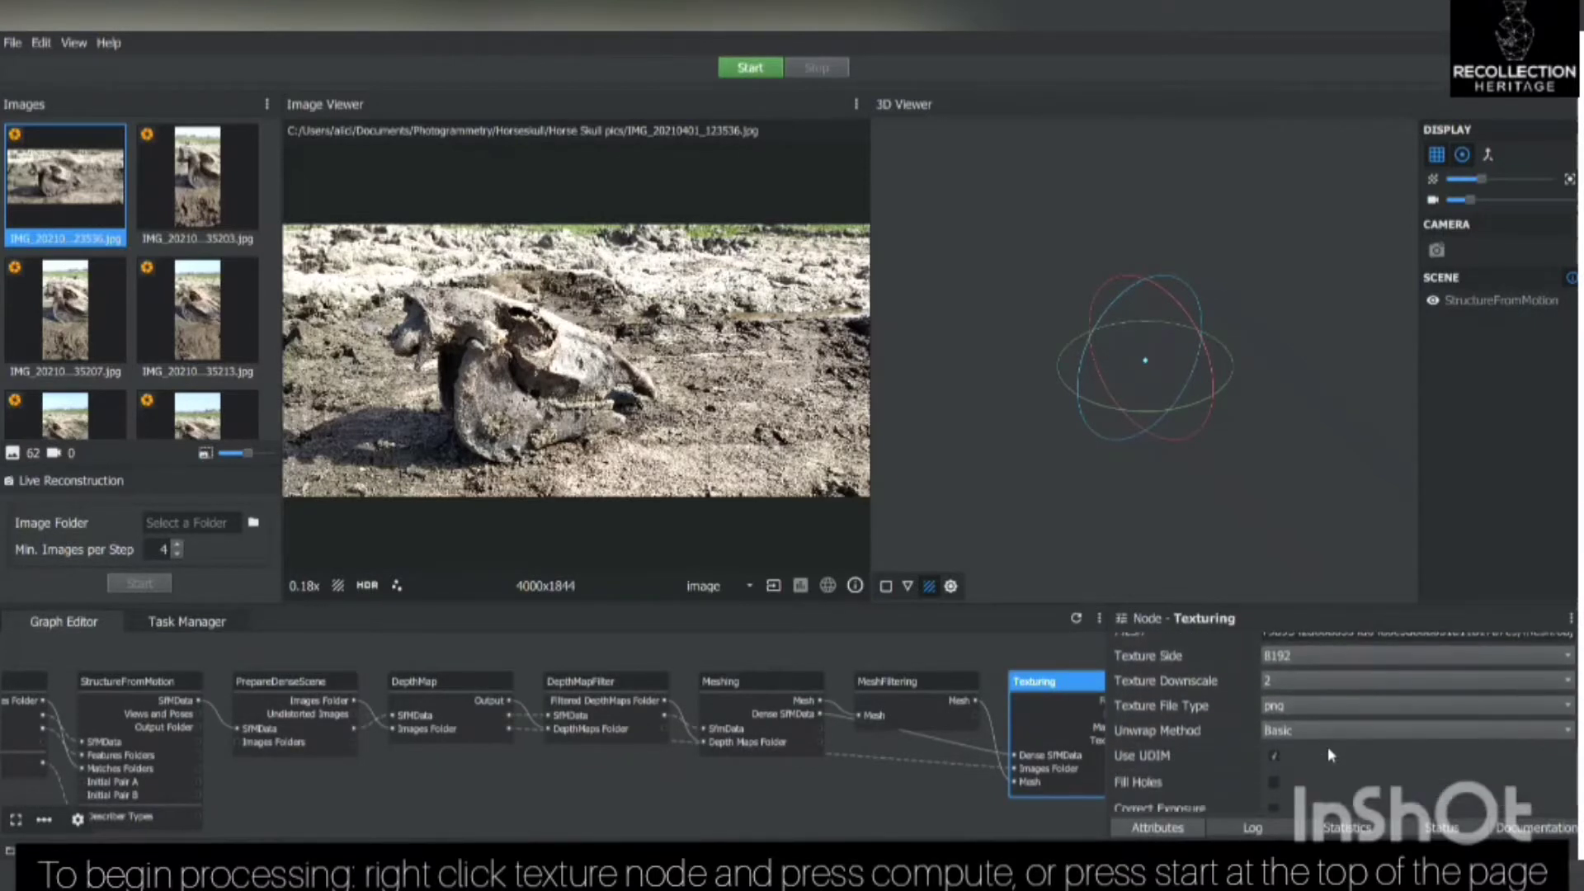
pyautogui.scroll(3, 1329, 755)
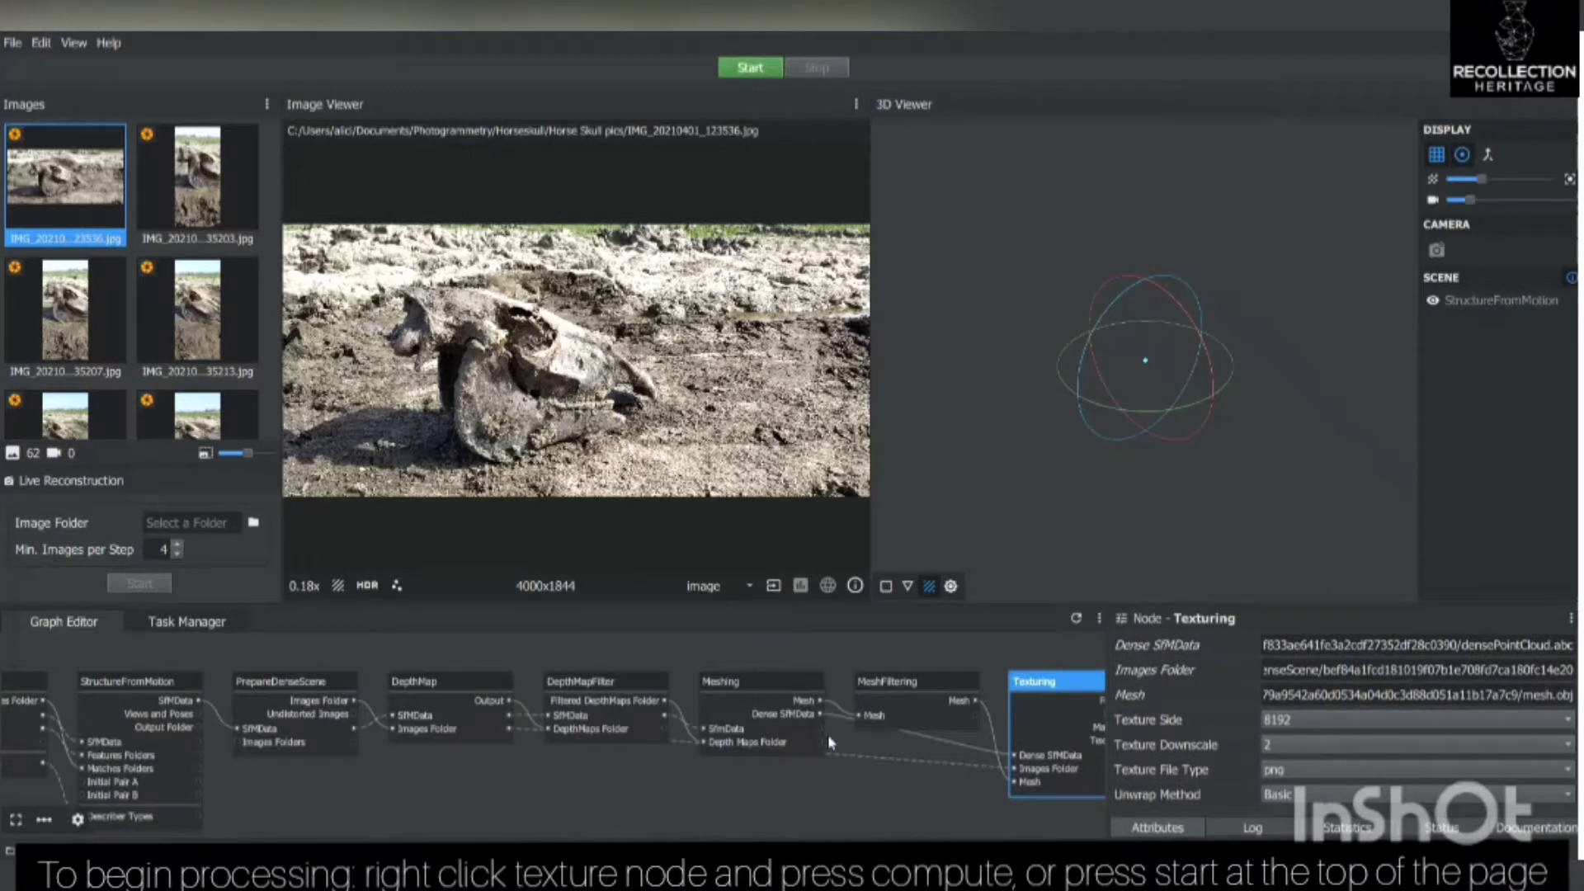
# Start computing the whole photogrammetry pipeline.
pyautogui.scroll(-4, 36, 719)
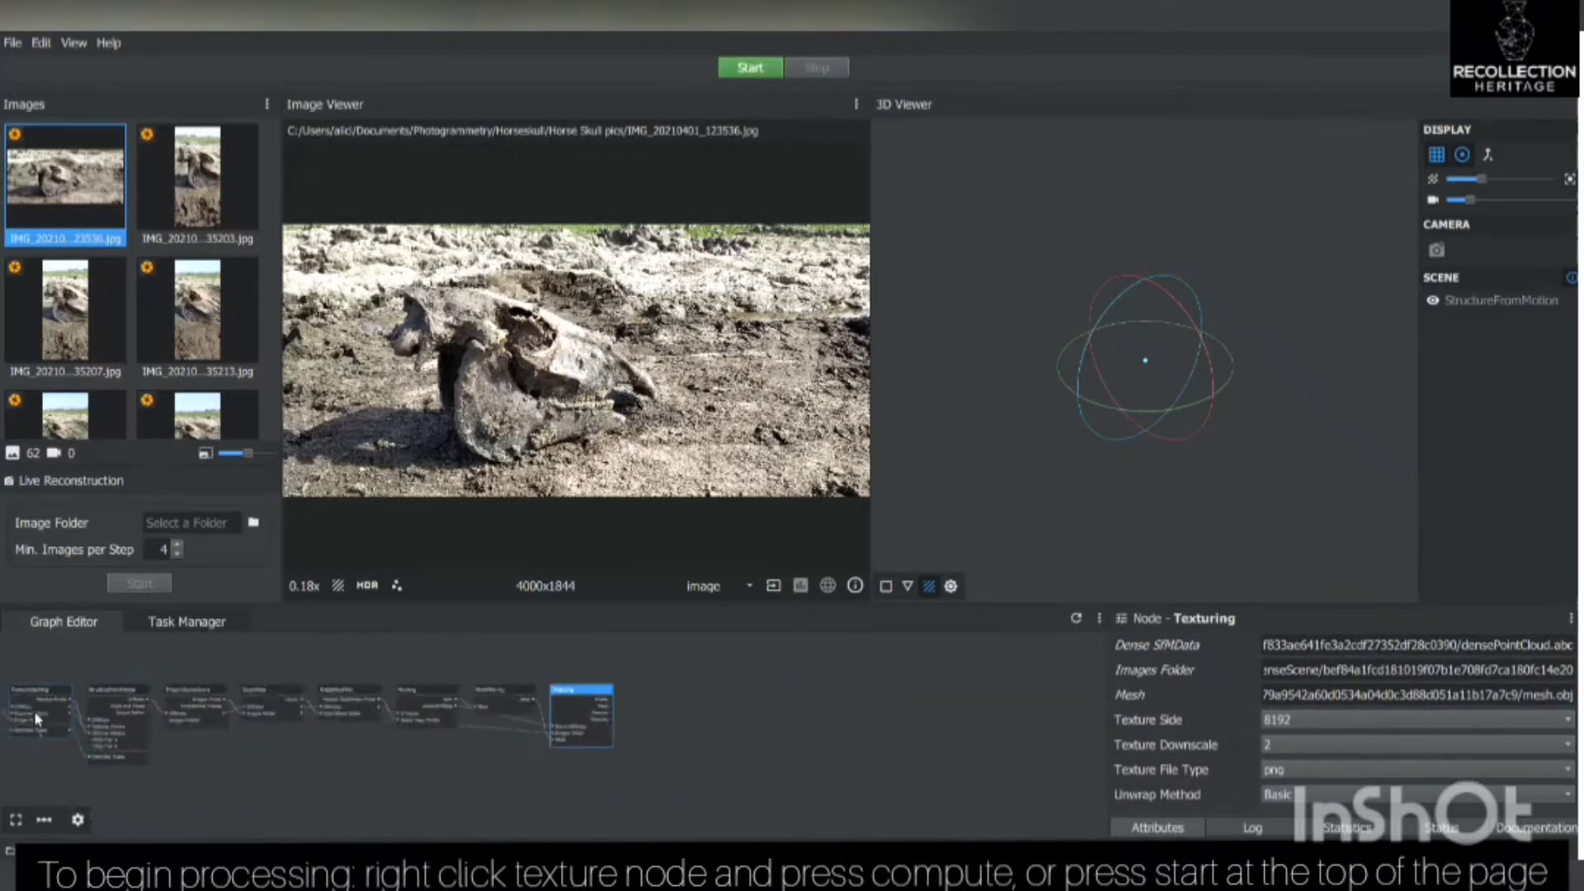
pyautogui.scroll(3, 52, 785)
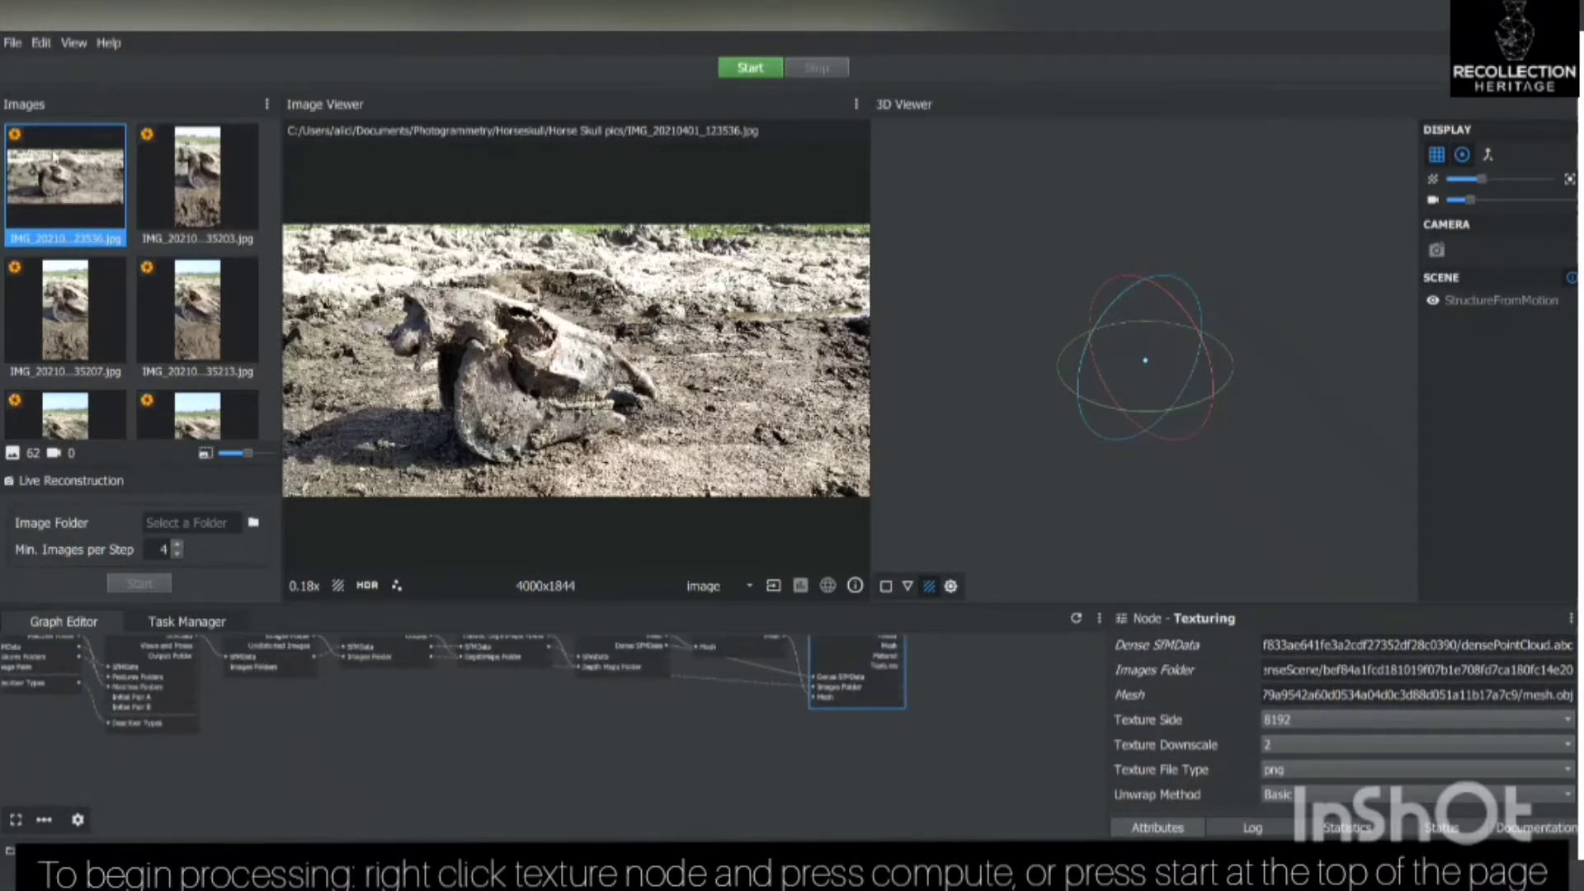
pyautogui.click(750, 68)
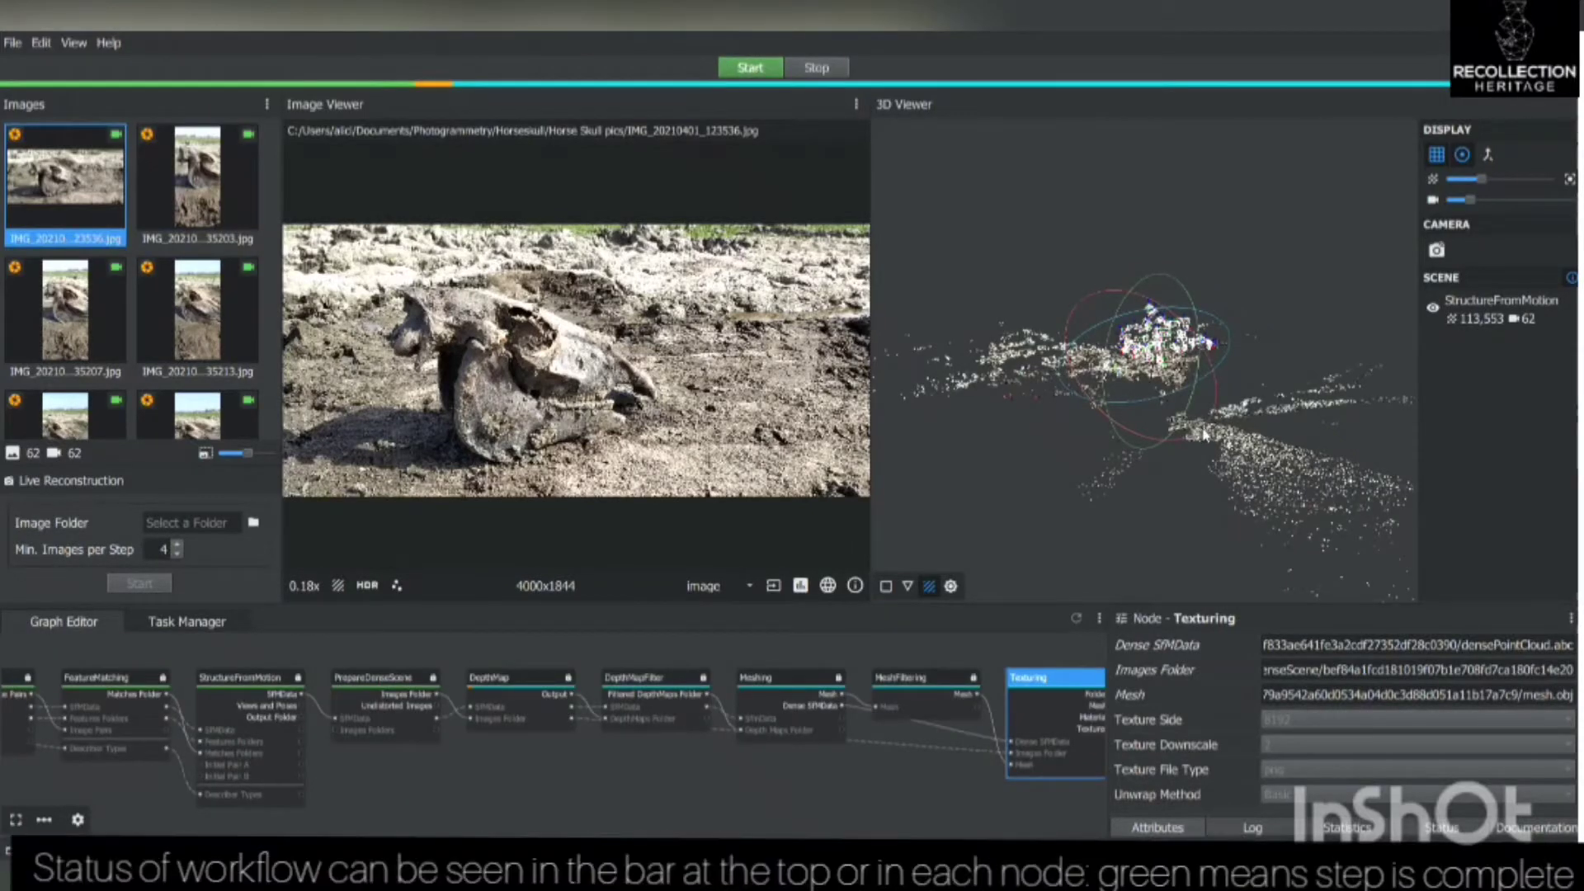
# Inspect the sparse point cloud and camera positions around the skull and slightly reduce the displayed point size.
pyautogui.scroll(10, 1209, 391)
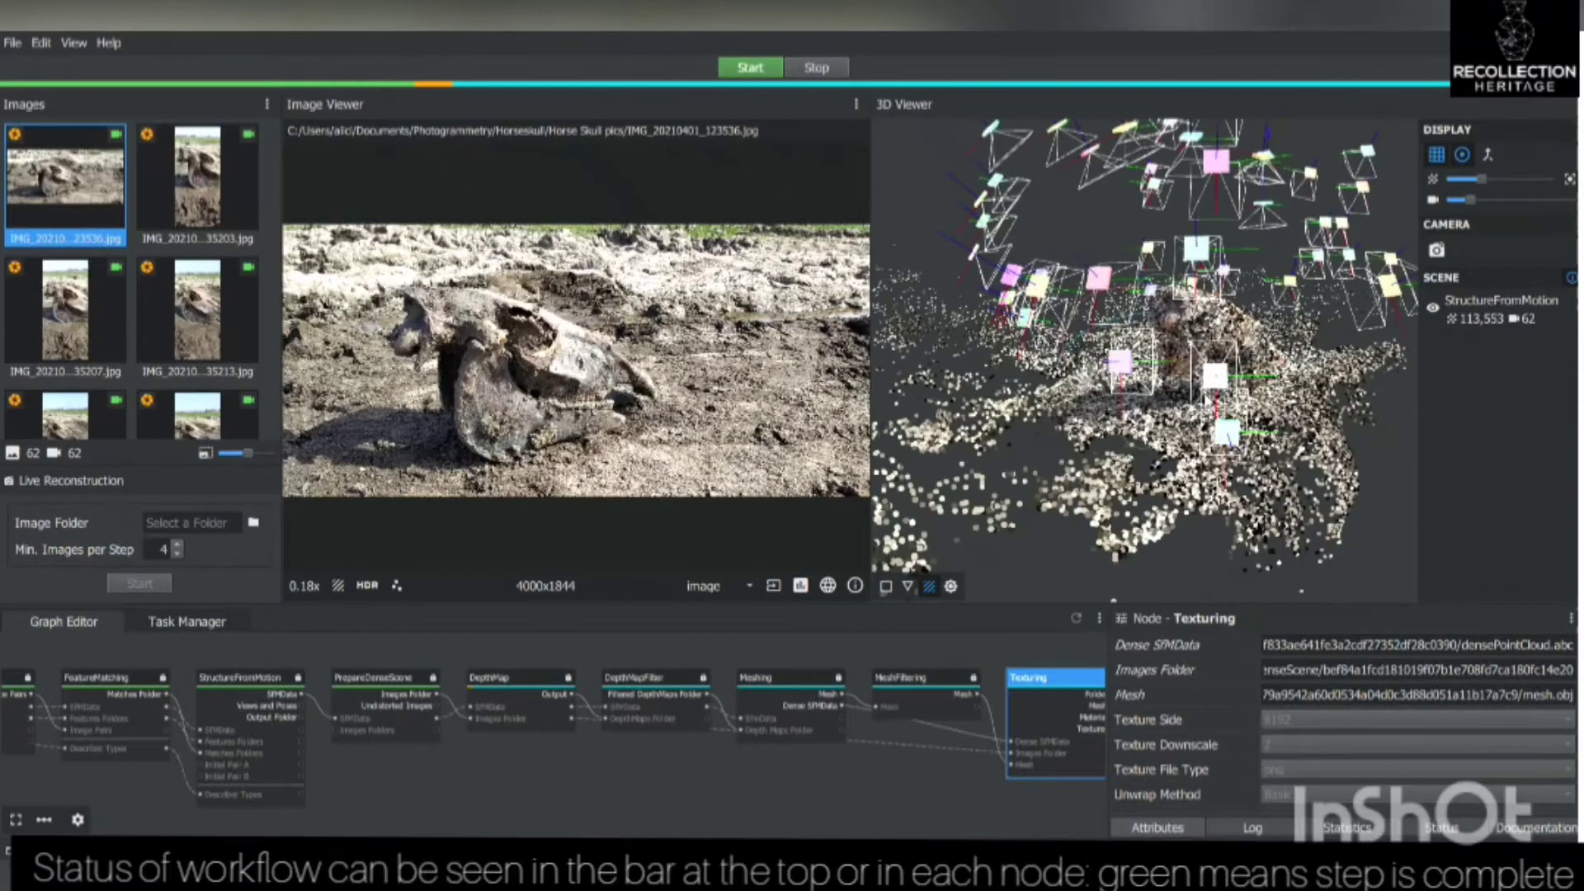
pyautogui.moveTo(1273, 389); pyautogui.dragTo(1199, 442)
pyautogui.scroll(8, 1221, 396)
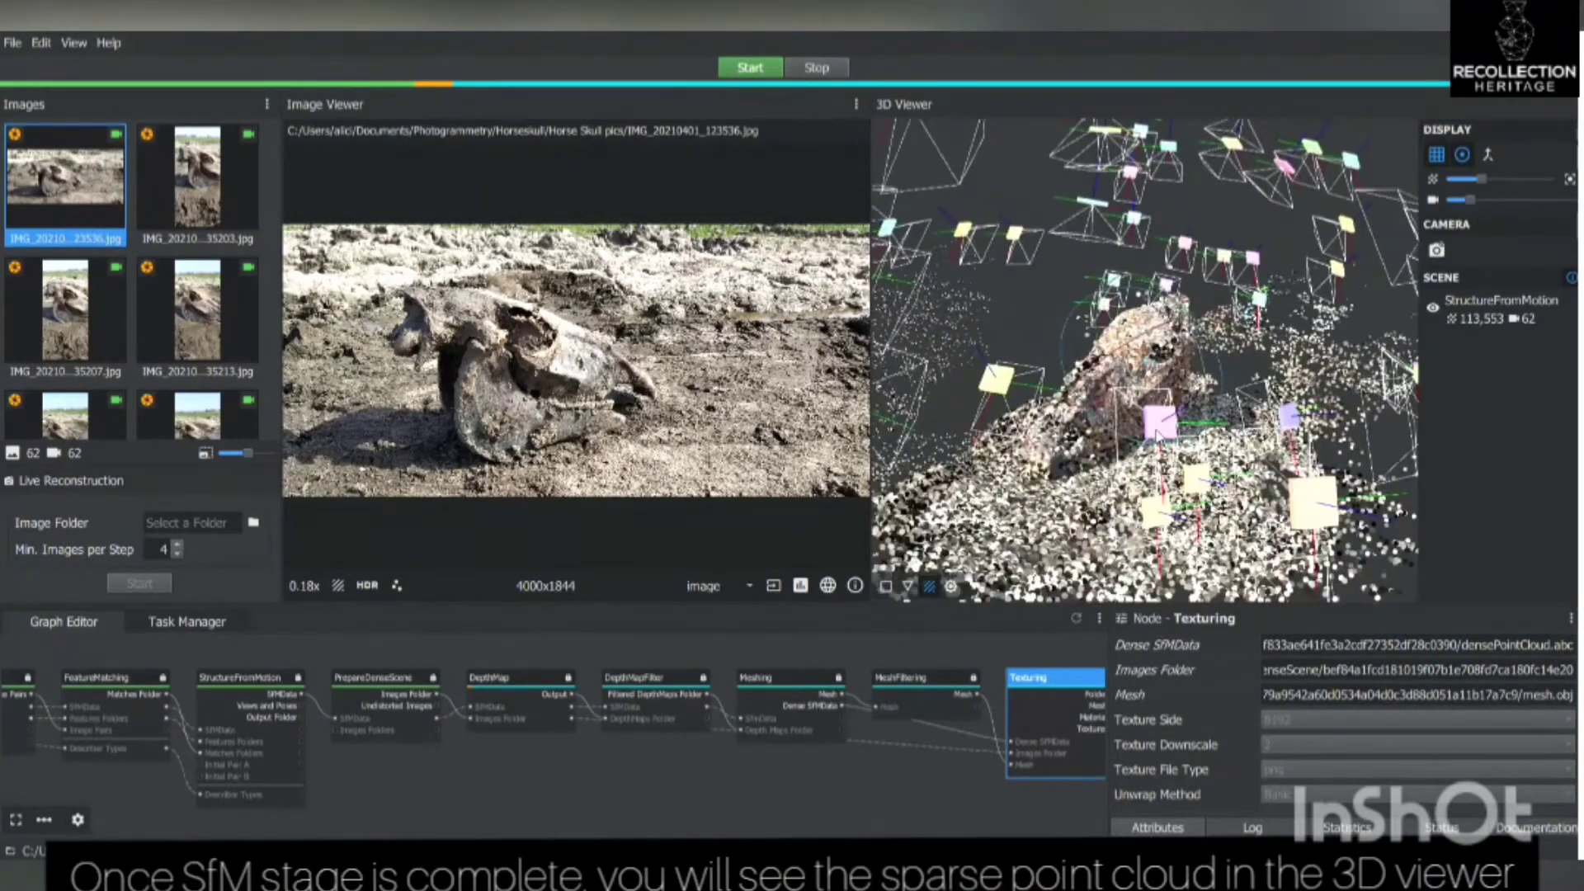
pyautogui.scroll(5, 1199, 441)
pyautogui.scroll(10, 1198, 441)
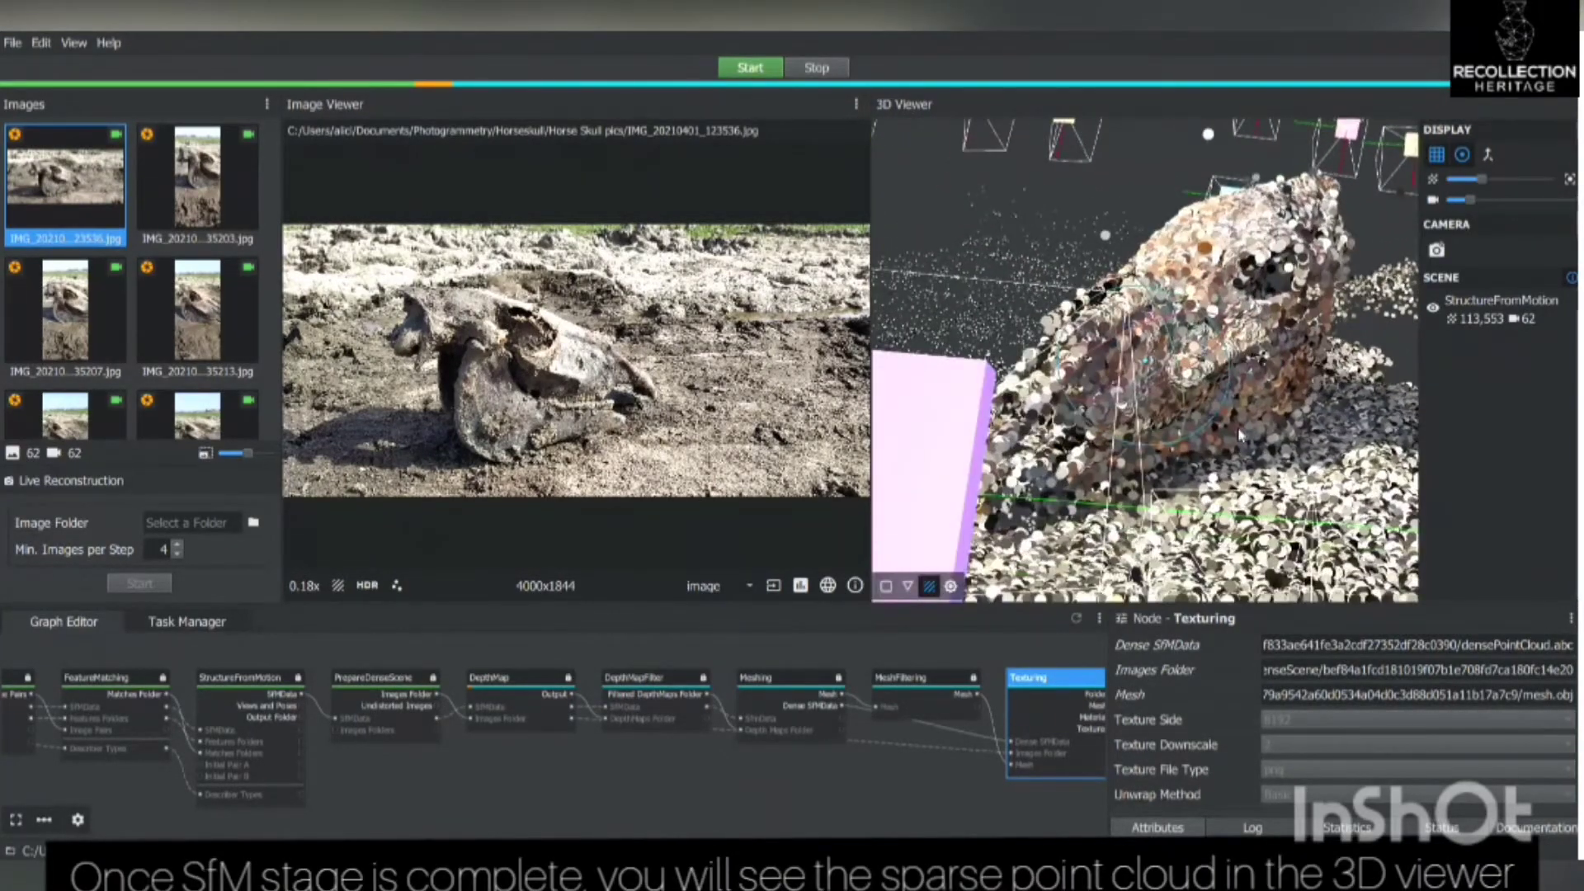
pyautogui.moveTo(1479, 180)
pyautogui.mouseDown()
pyautogui.moveTo(1459, 177)
pyautogui.moveTo(1496, 176)
pyautogui.moveTo(1477, 182)
pyautogui.mouseUp()
pyautogui.moveTo(1336, 334); pyautogui.dragTo(1183, 374)
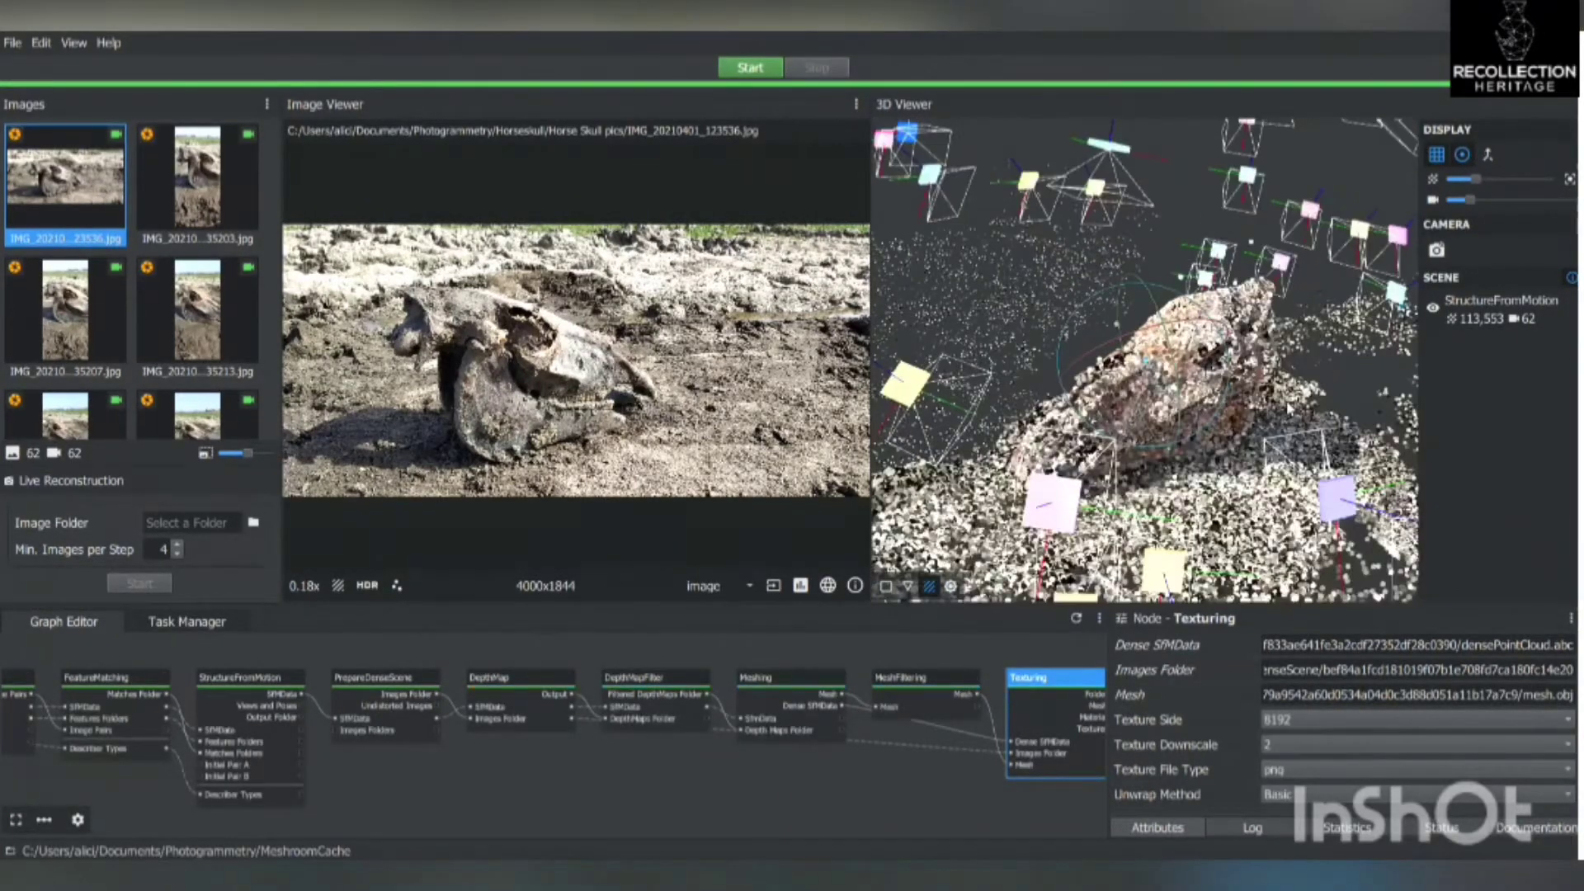
# Widen the 3D Viewer, load the Meshing result and view the skull mesh with the StructureFromMotion point cloud hidden.
pyautogui.moveTo(872, 334); pyautogui.dragTo(416, 334)
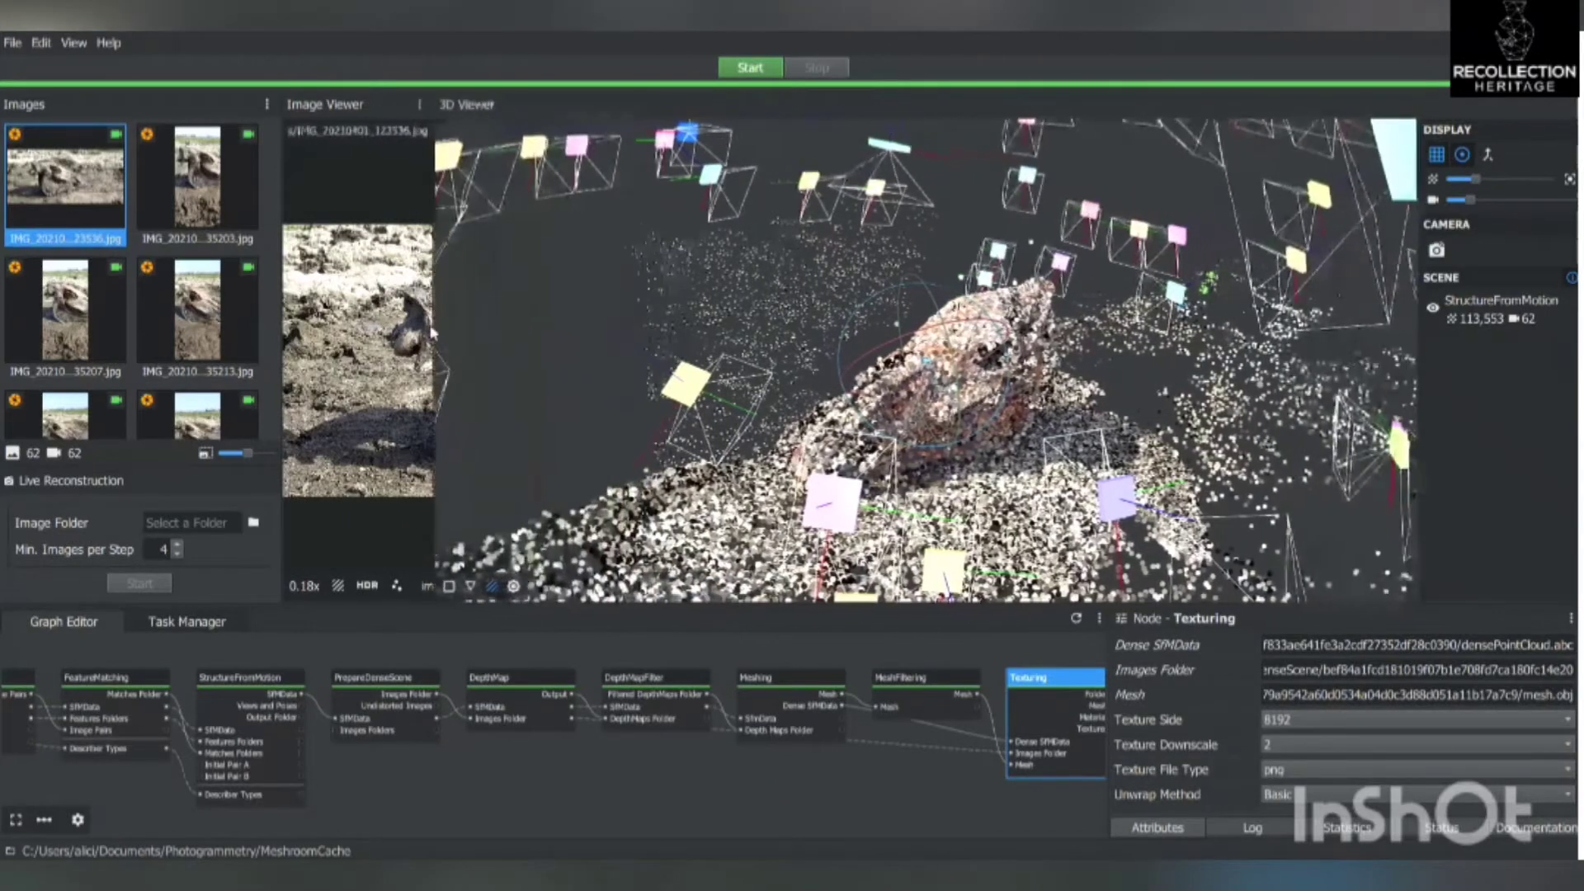
pyautogui.click(782, 678)
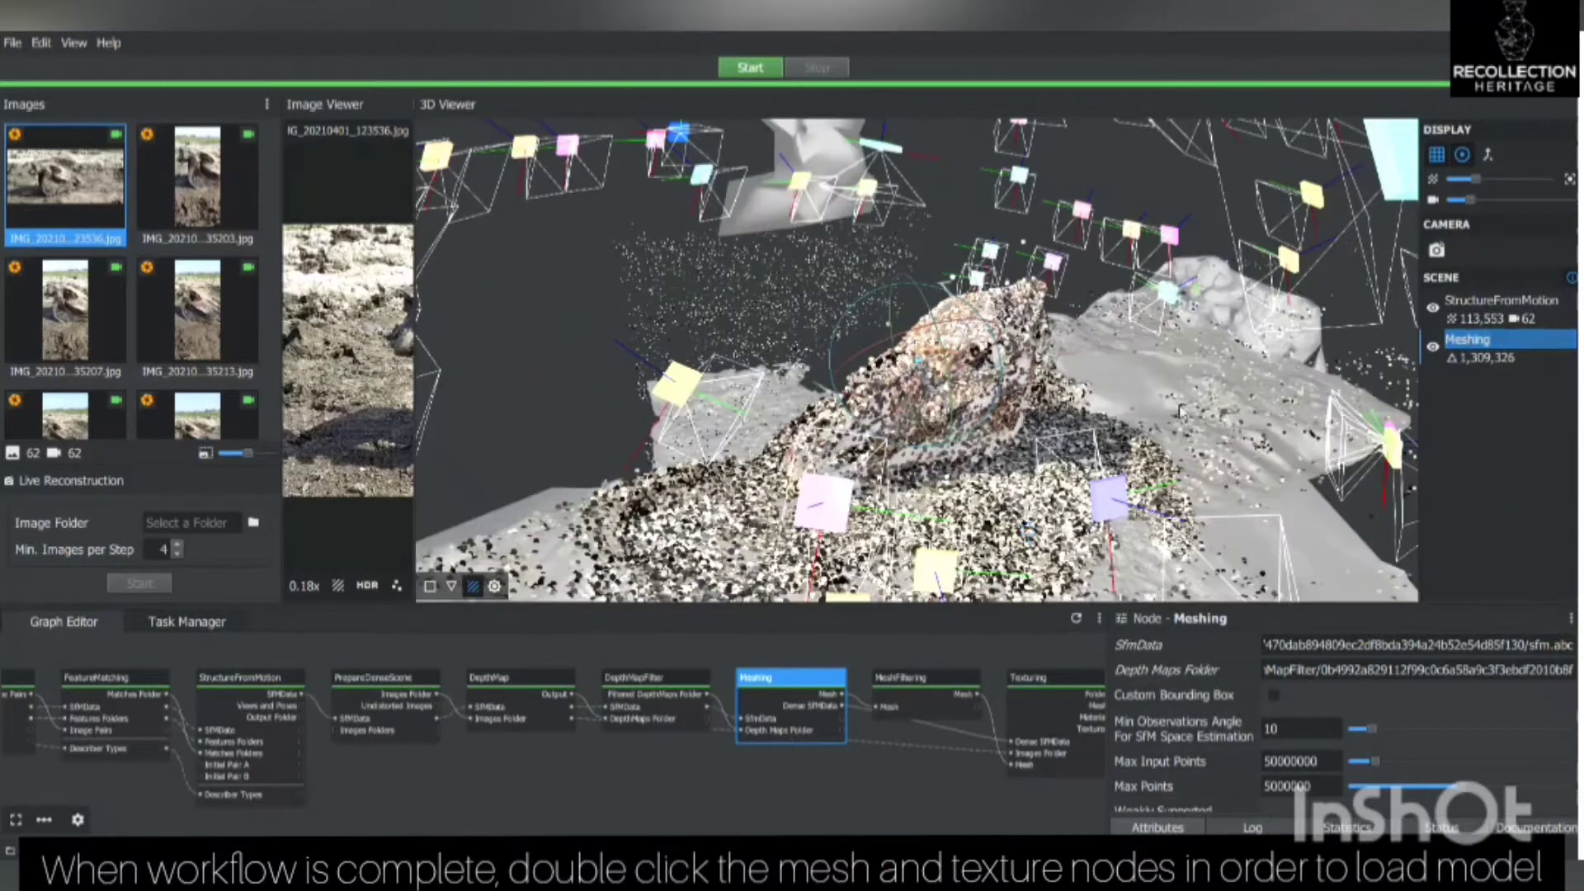
pyautogui.moveTo(1220, 427); pyautogui.dragTo(823, 439)
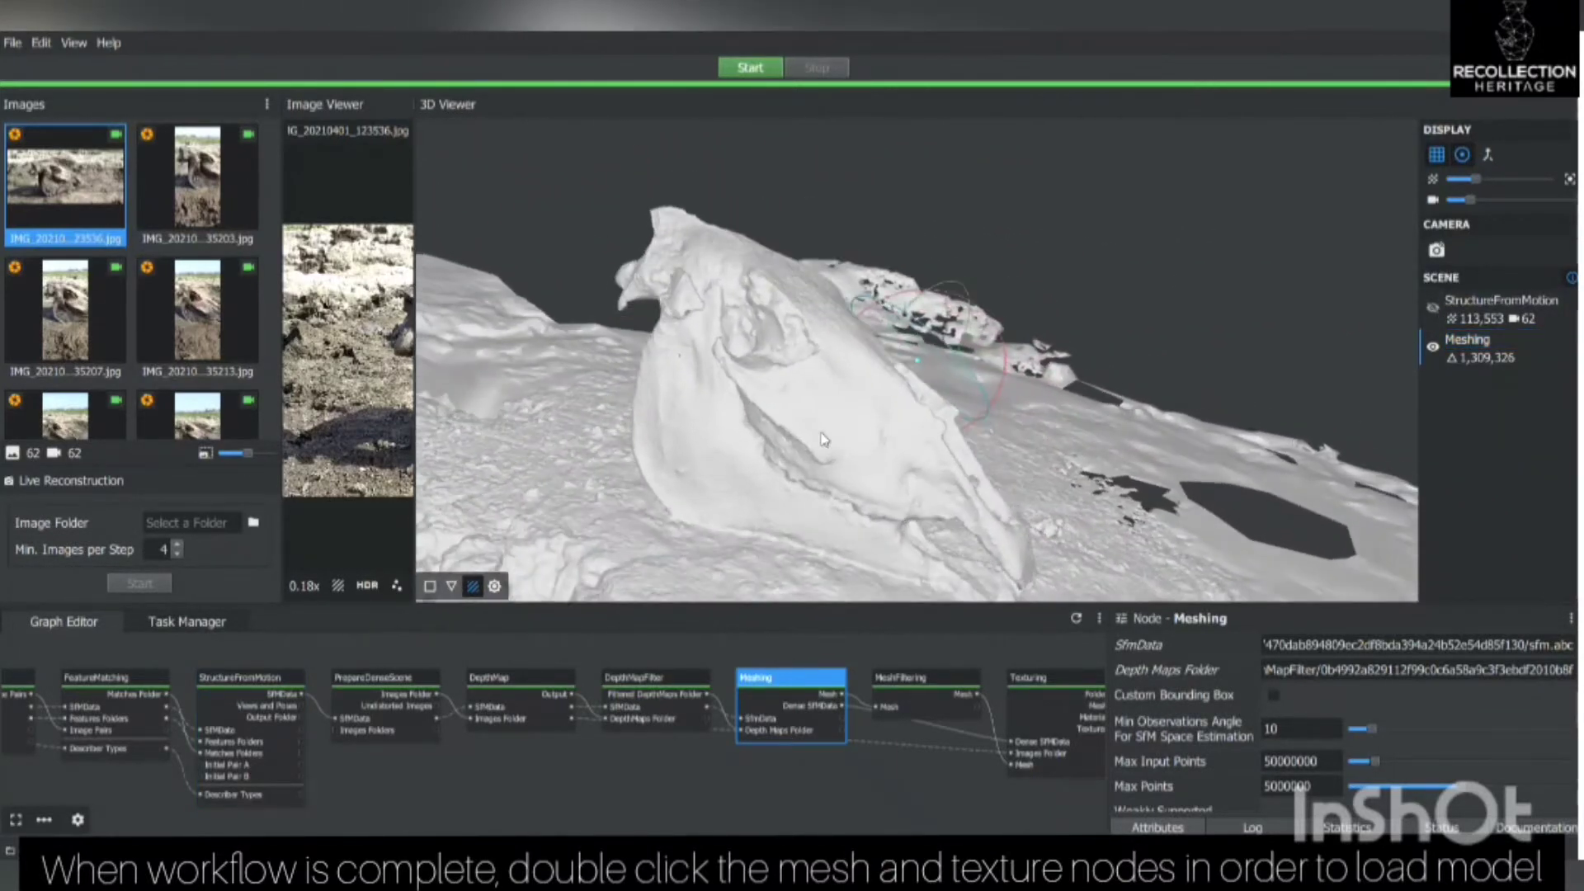
# Load the Texturing result in the 3D Viewer and hide the Meshing layer to inspect the textured skull model.
pyautogui.doubleClick(1046, 679)
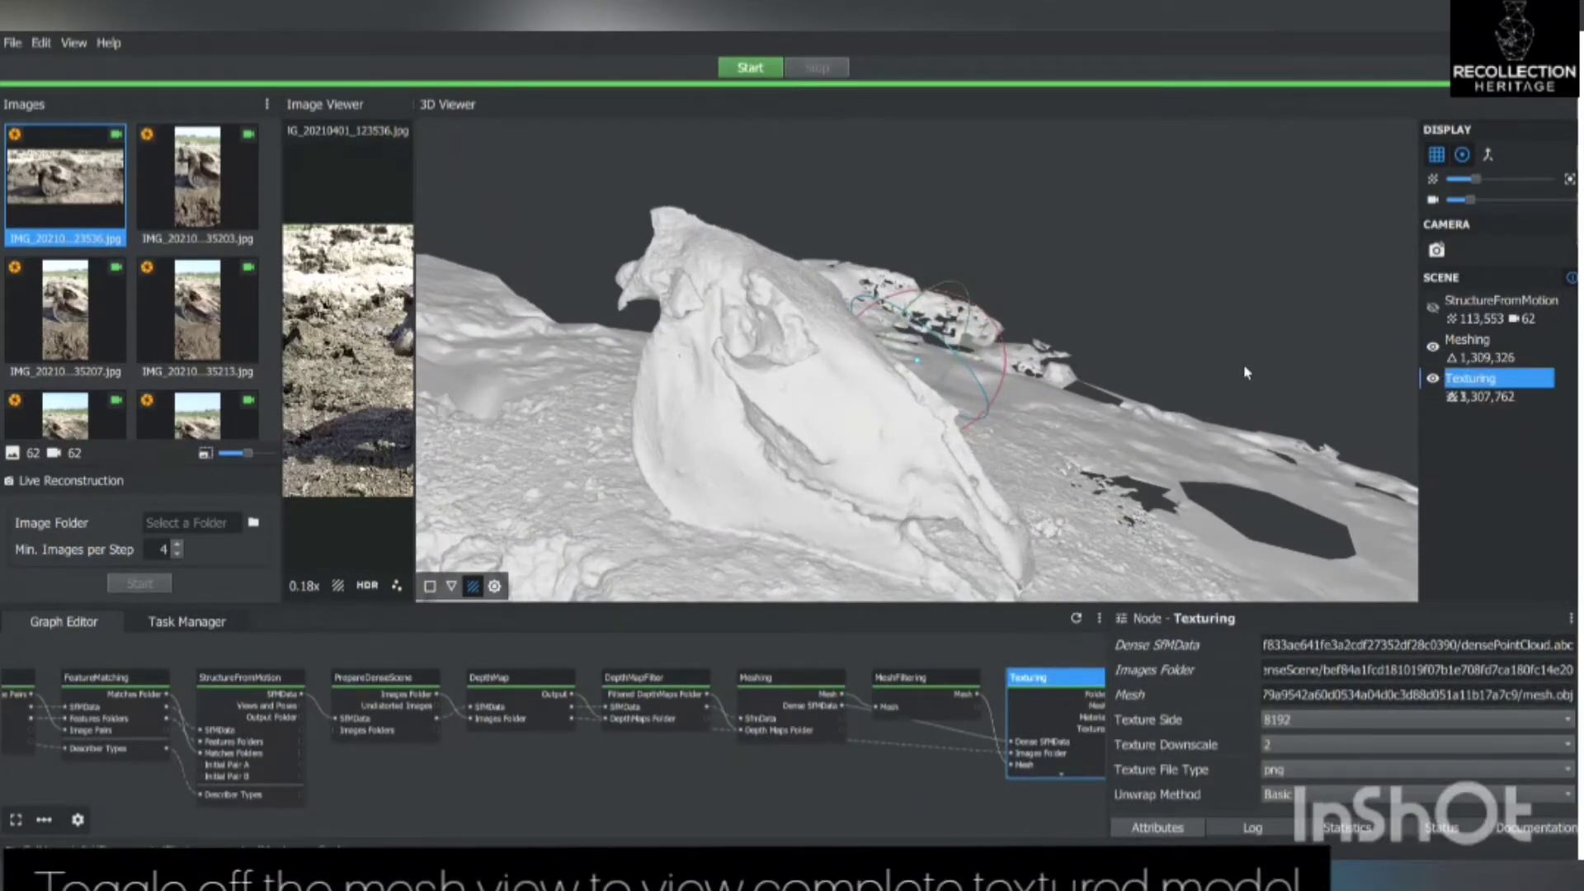
pyautogui.click(1433, 347)
pyautogui.moveTo(1188, 405); pyautogui.dragTo(895, 416)
pyautogui.scroll(-2, 1066, 464)
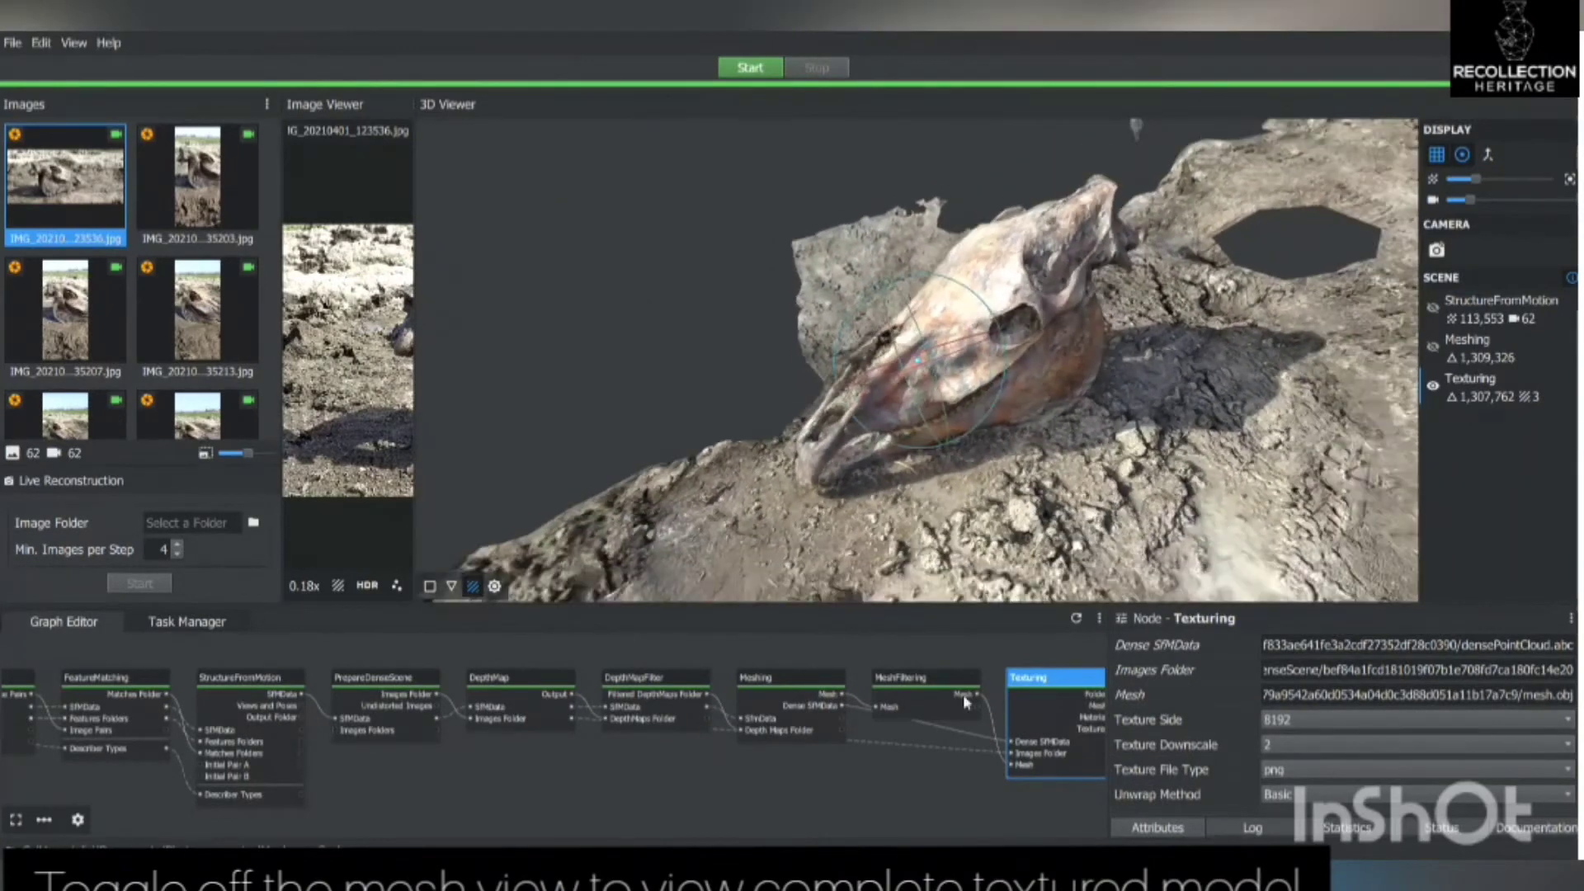
# Add a MeshDecimate node to the graph below MeshFiltering and set its Max Vertices to 500000.
pyautogui.scroll(-2, 889, 796)
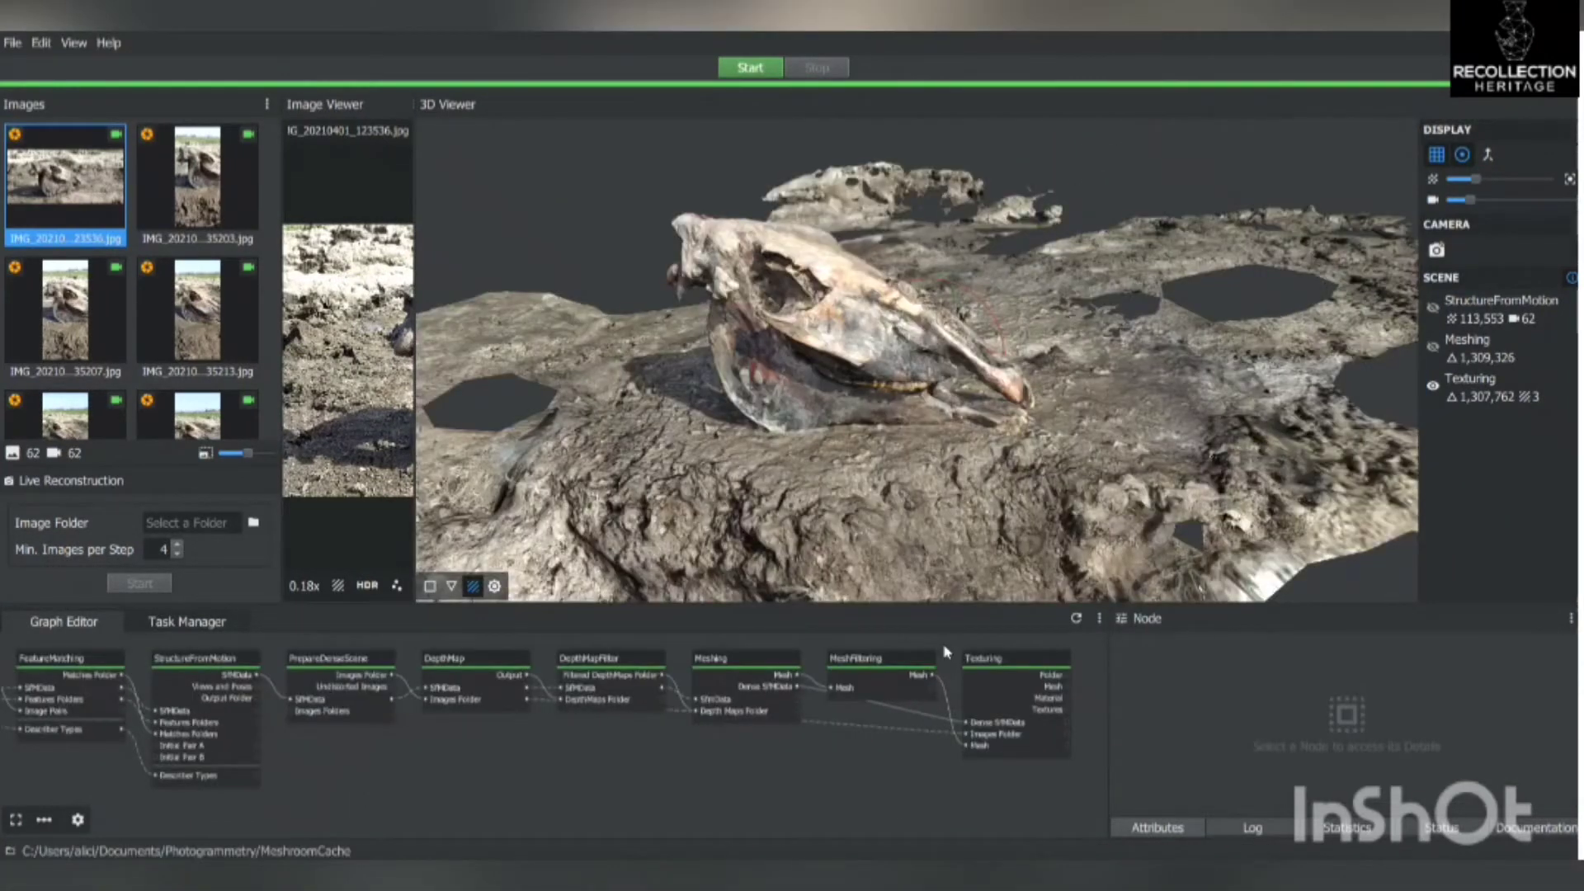
pyautogui.rightClick(815, 764)
pyautogui.moveTo(879, 723)
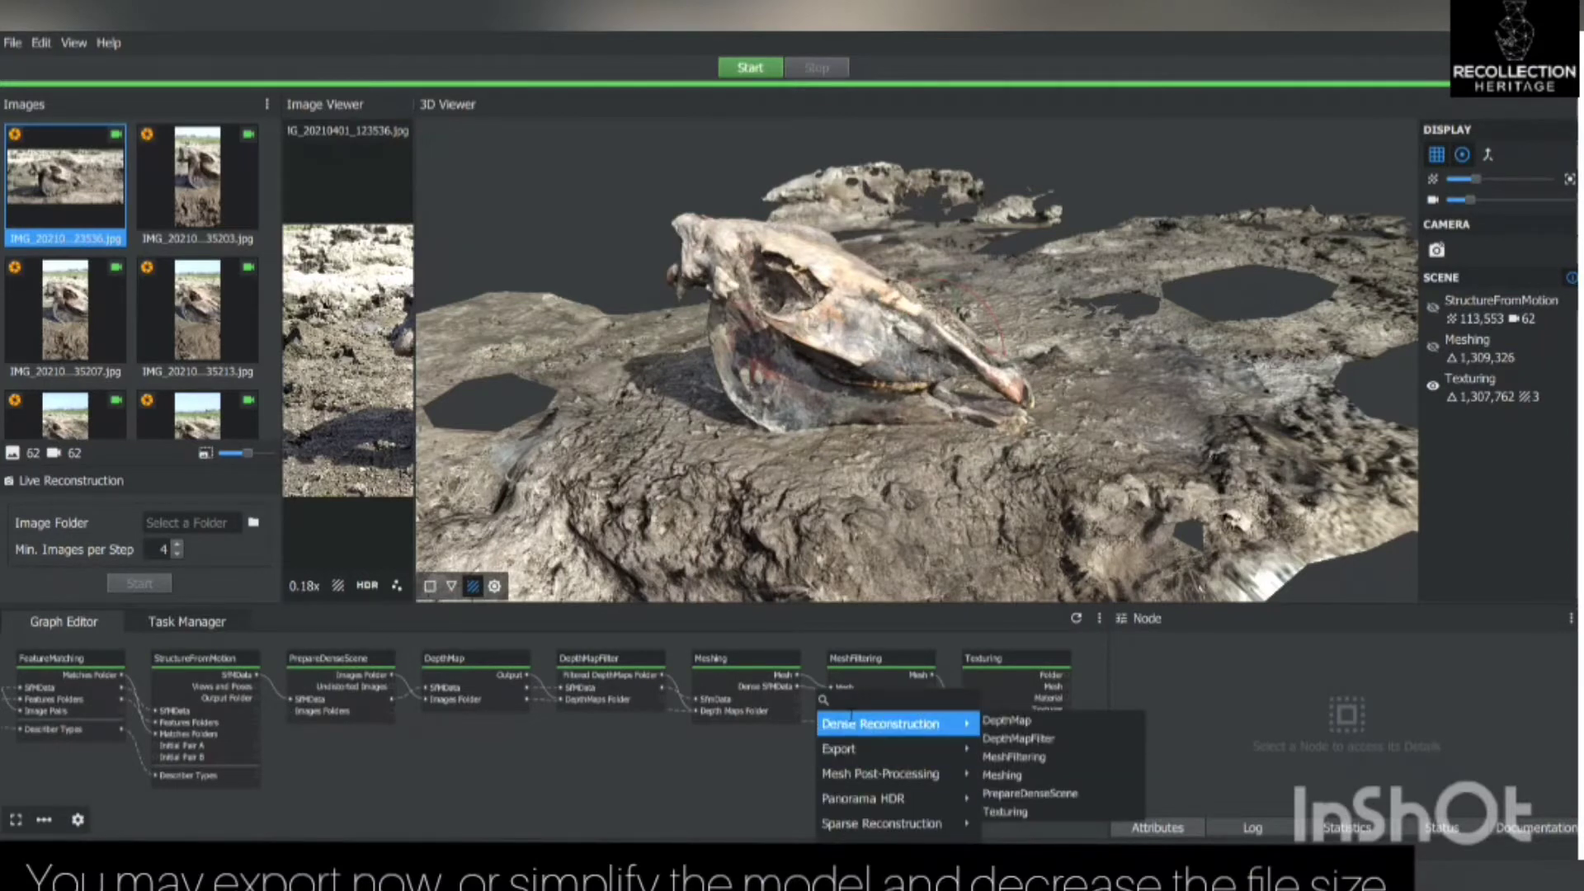
pyautogui.click(867, 702)
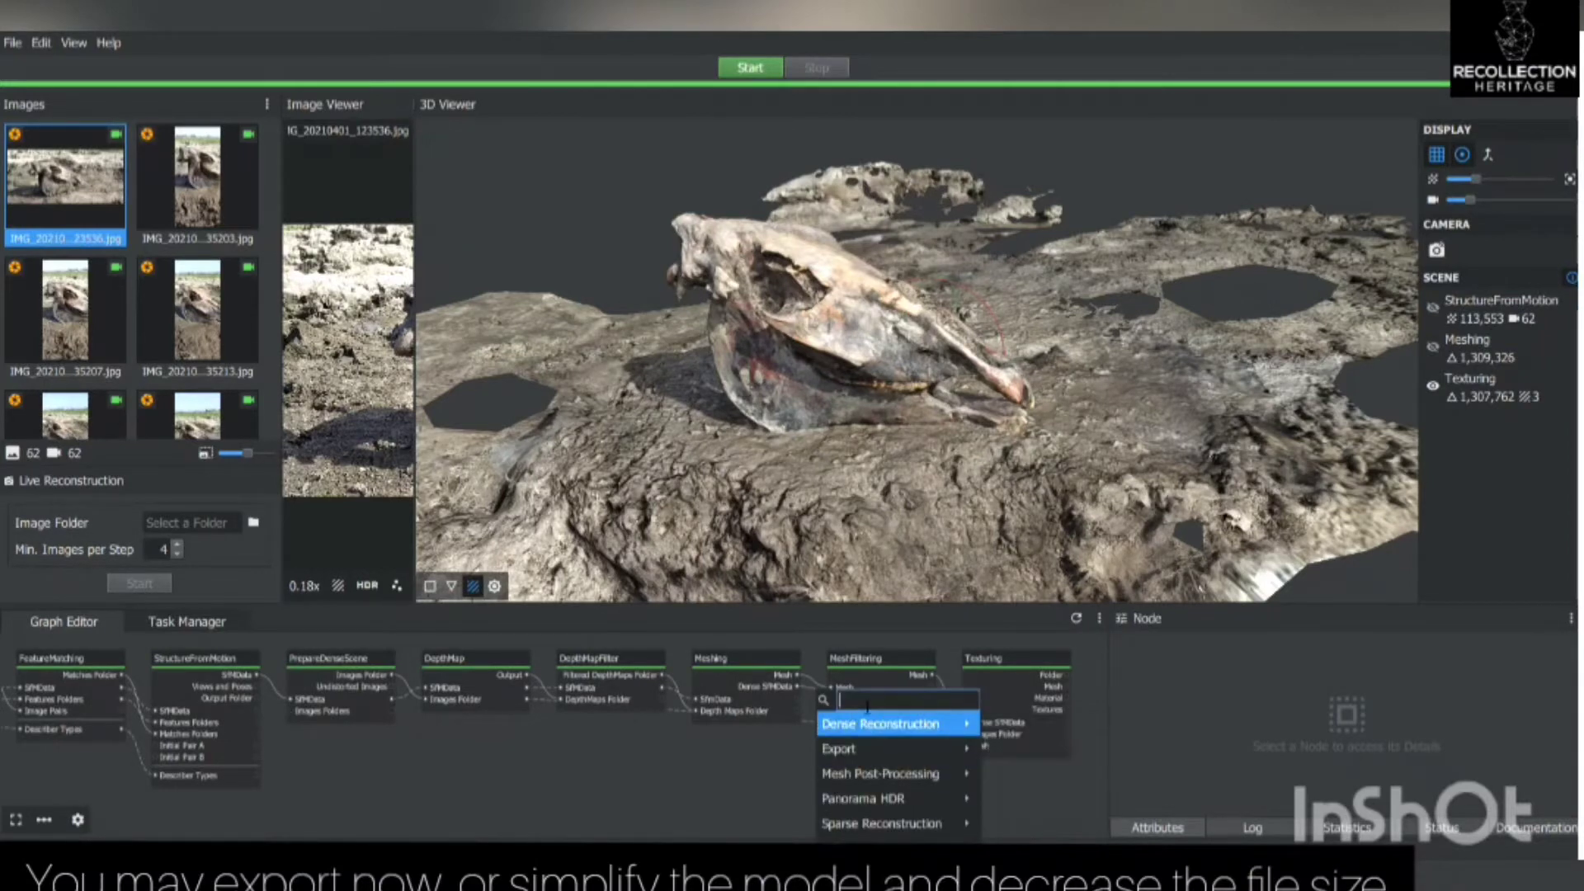
pyautogui.write('mes')
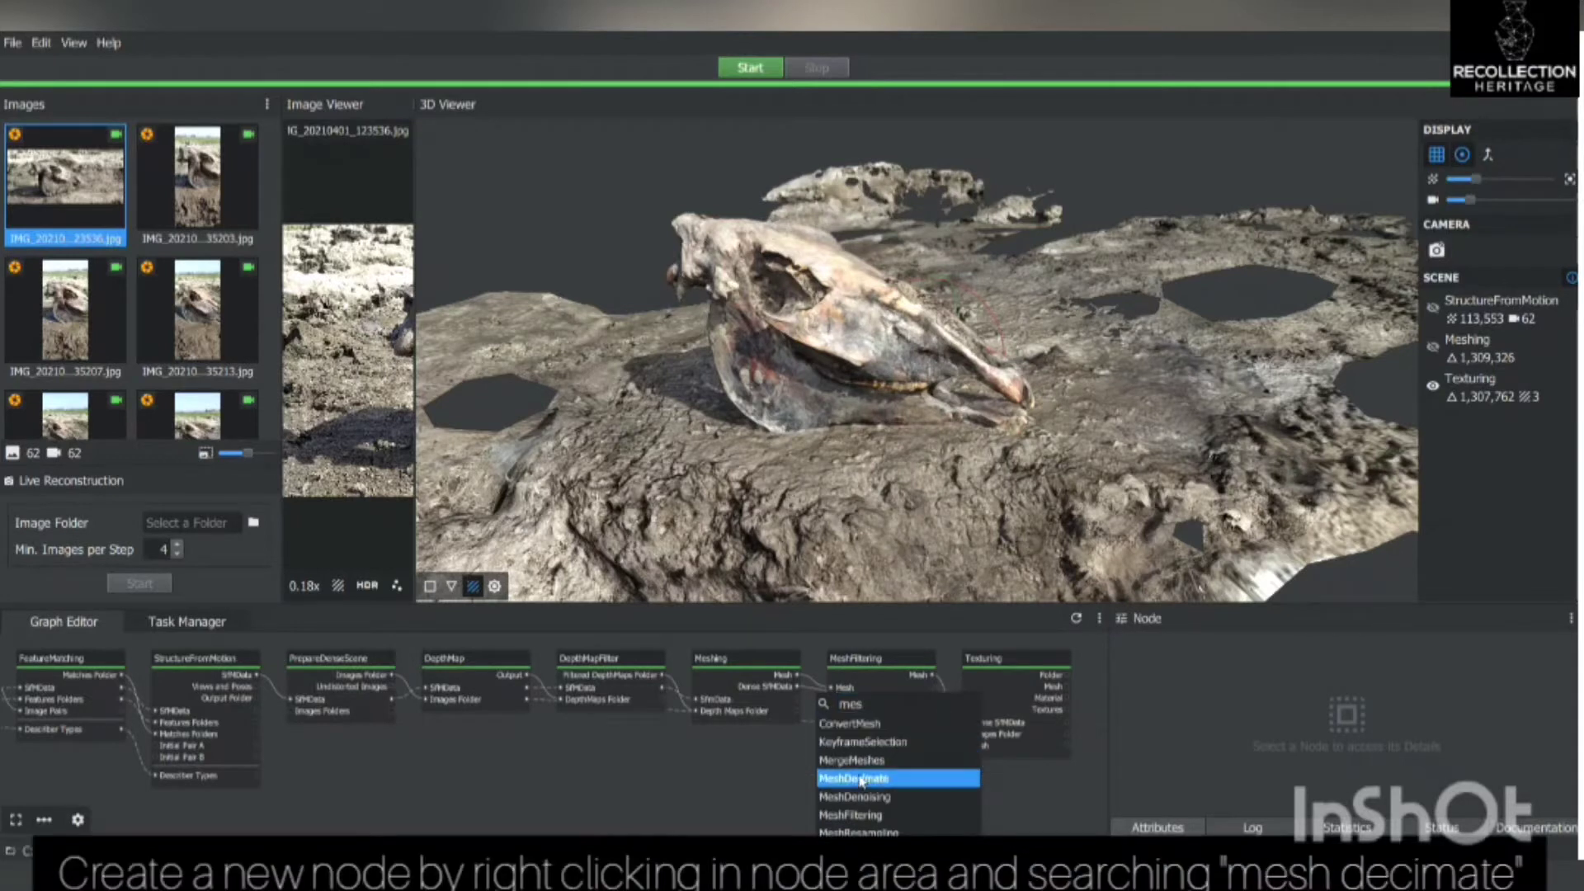
pyautogui.click(858, 780)
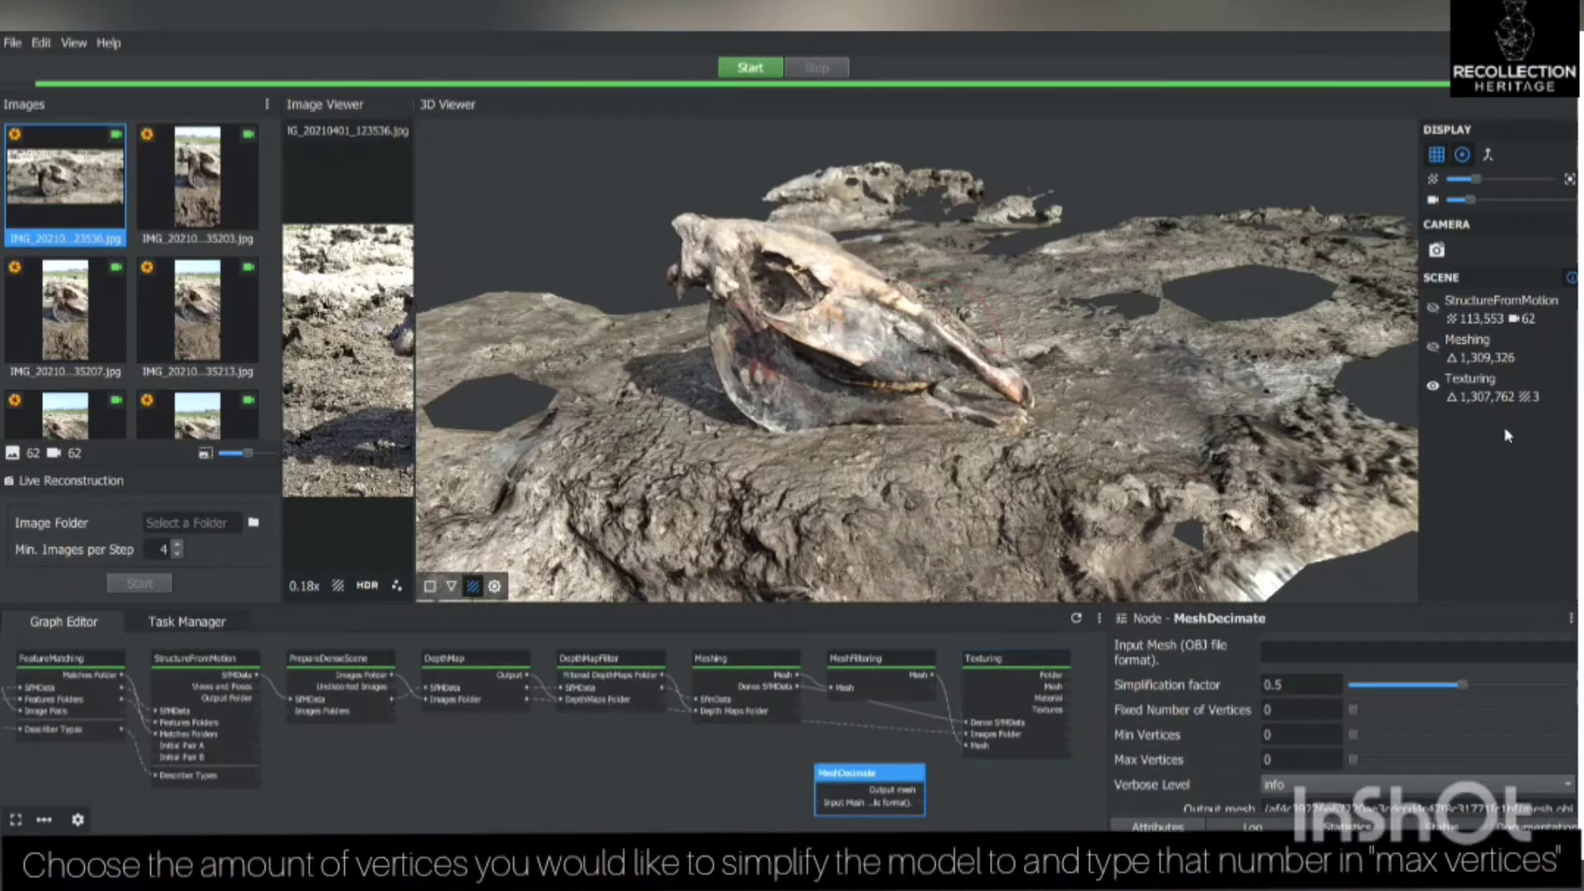
pyautogui.click(1302, 759)
pyautogui.press('Return')
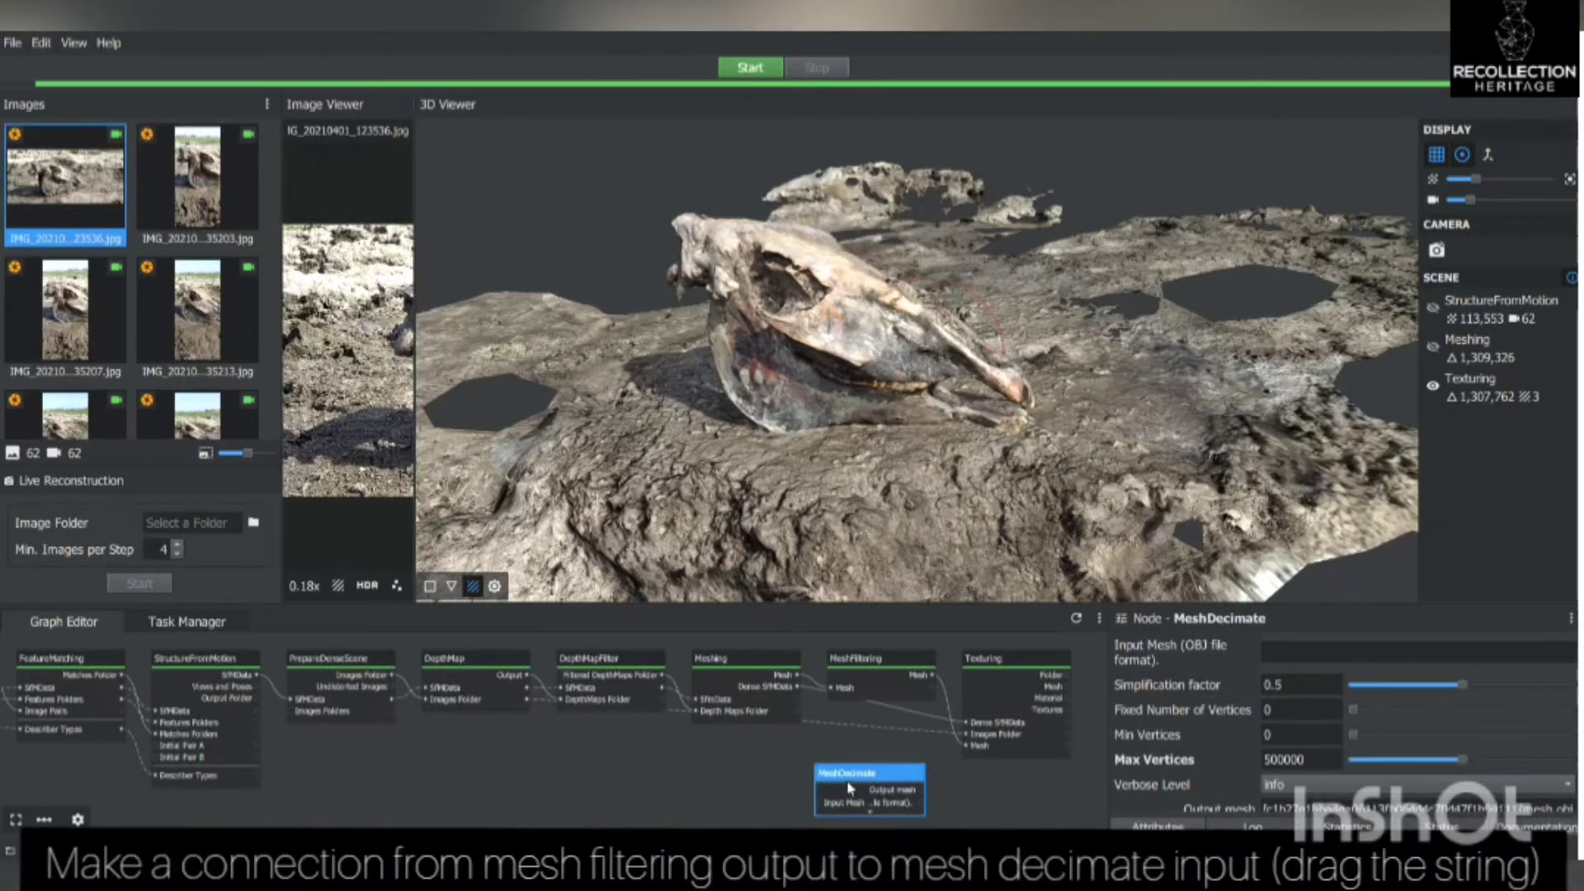
# Remove the mesh connection from MeshFiltering to Texturing, connect MeshFiltering's Mesh output to MeshDecimate's input mesh and select MeshDecimate.
pyautogui.rightClick(947, 701)
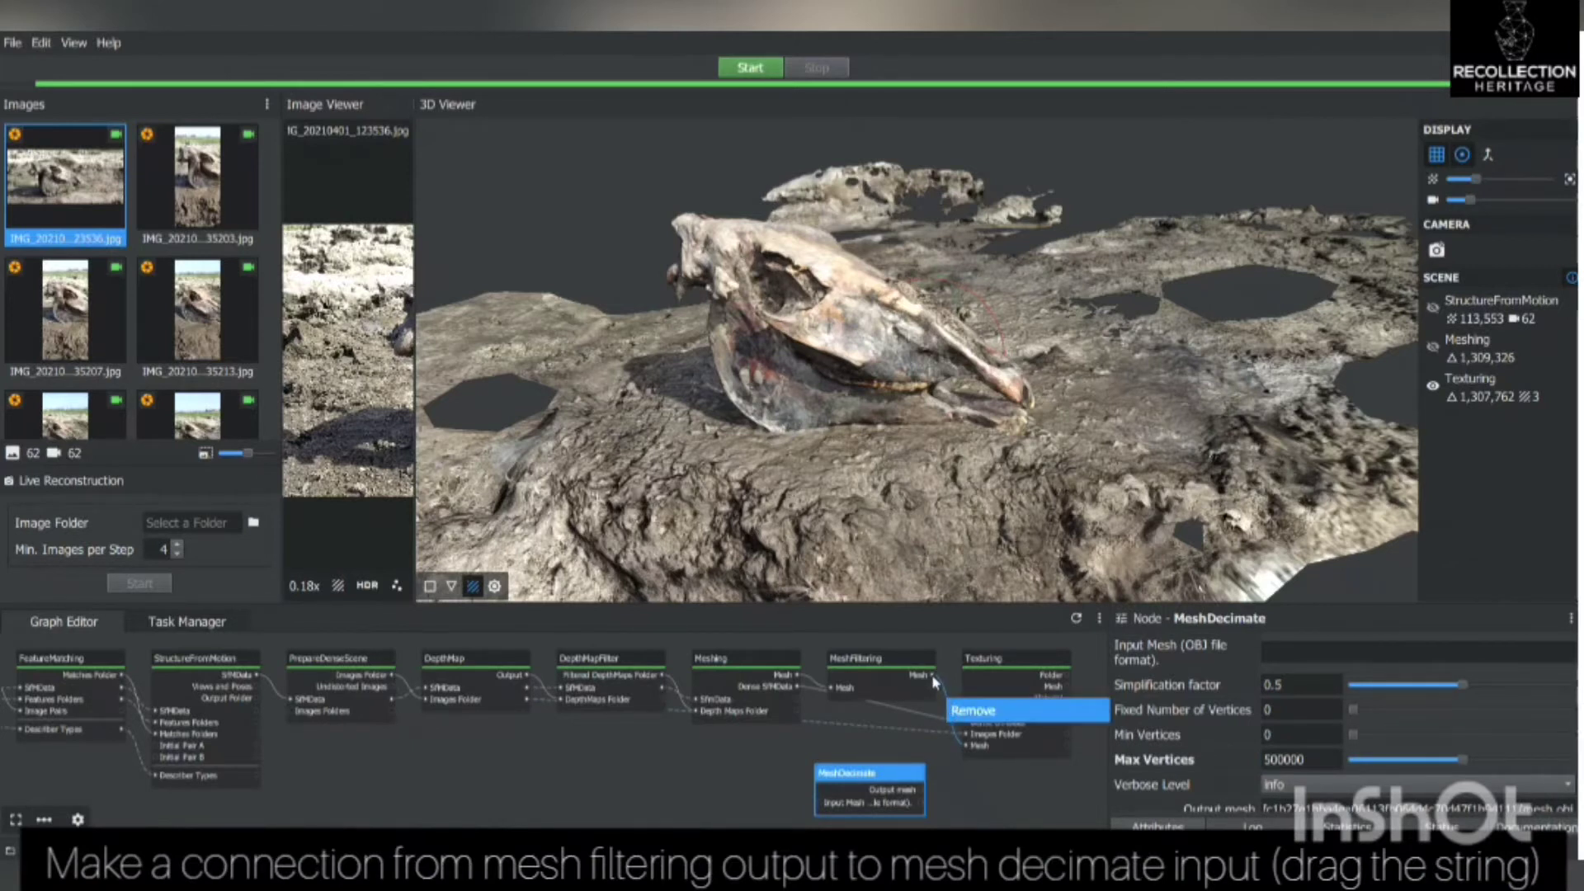
pyautogui.press('Return')
pyautogui.moveTo(933, 672); pyautogui.dragTo(879, 749)
pyautogui.moveTo(821, 802); pyautogui.dragTo(822, 800)
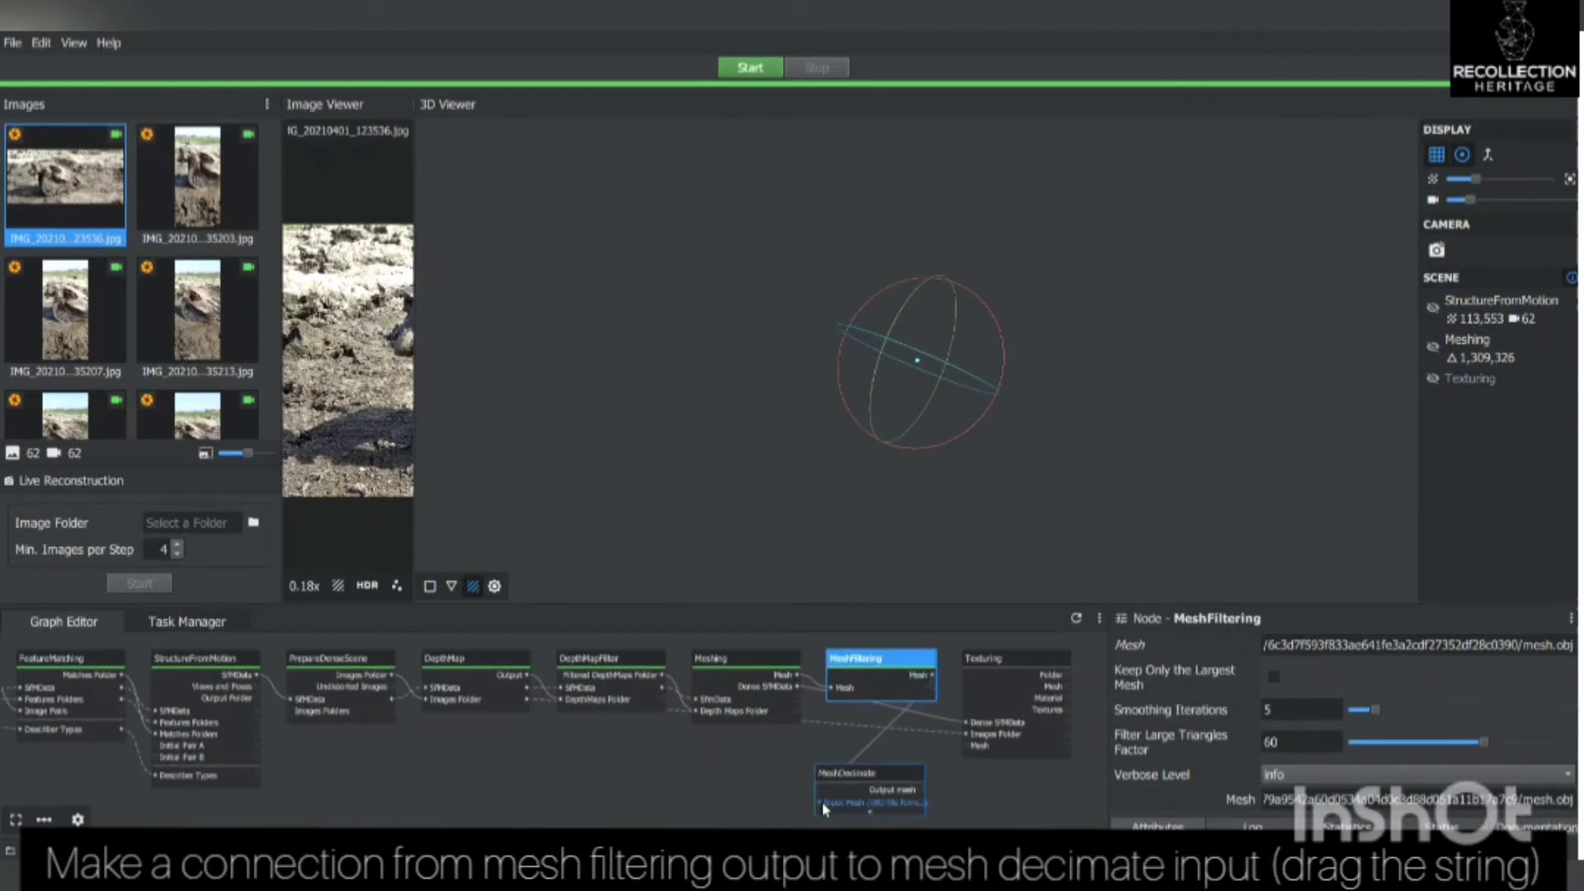
pyautogui.click(846, 778)
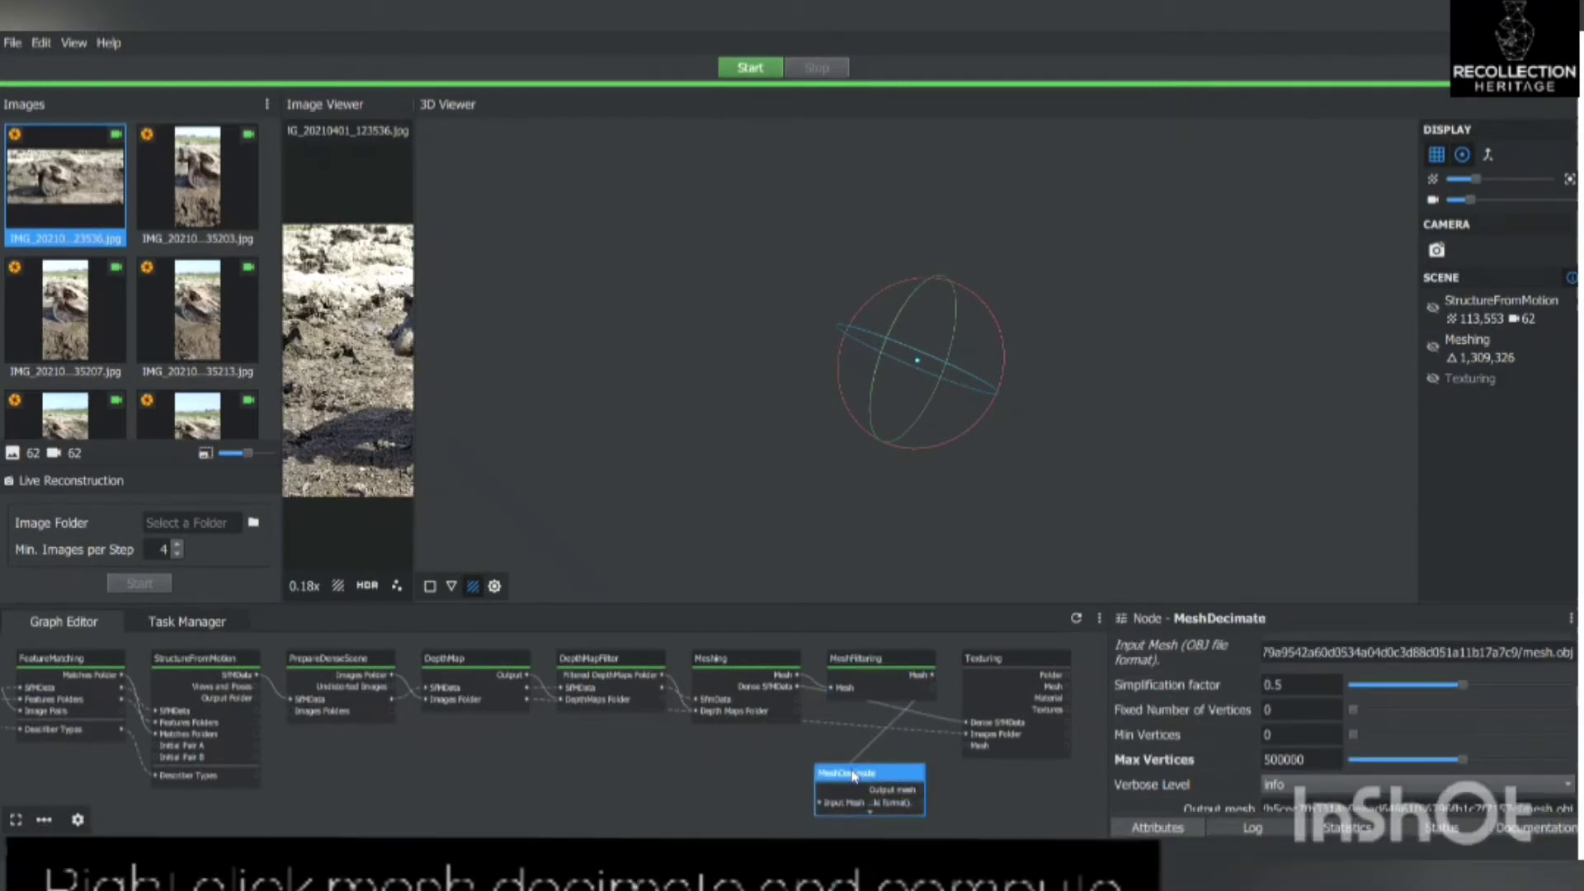
# Compute the MeshDecimate node to generate the simplified skull mesh.
pyautogui.rightClick(856, 778)
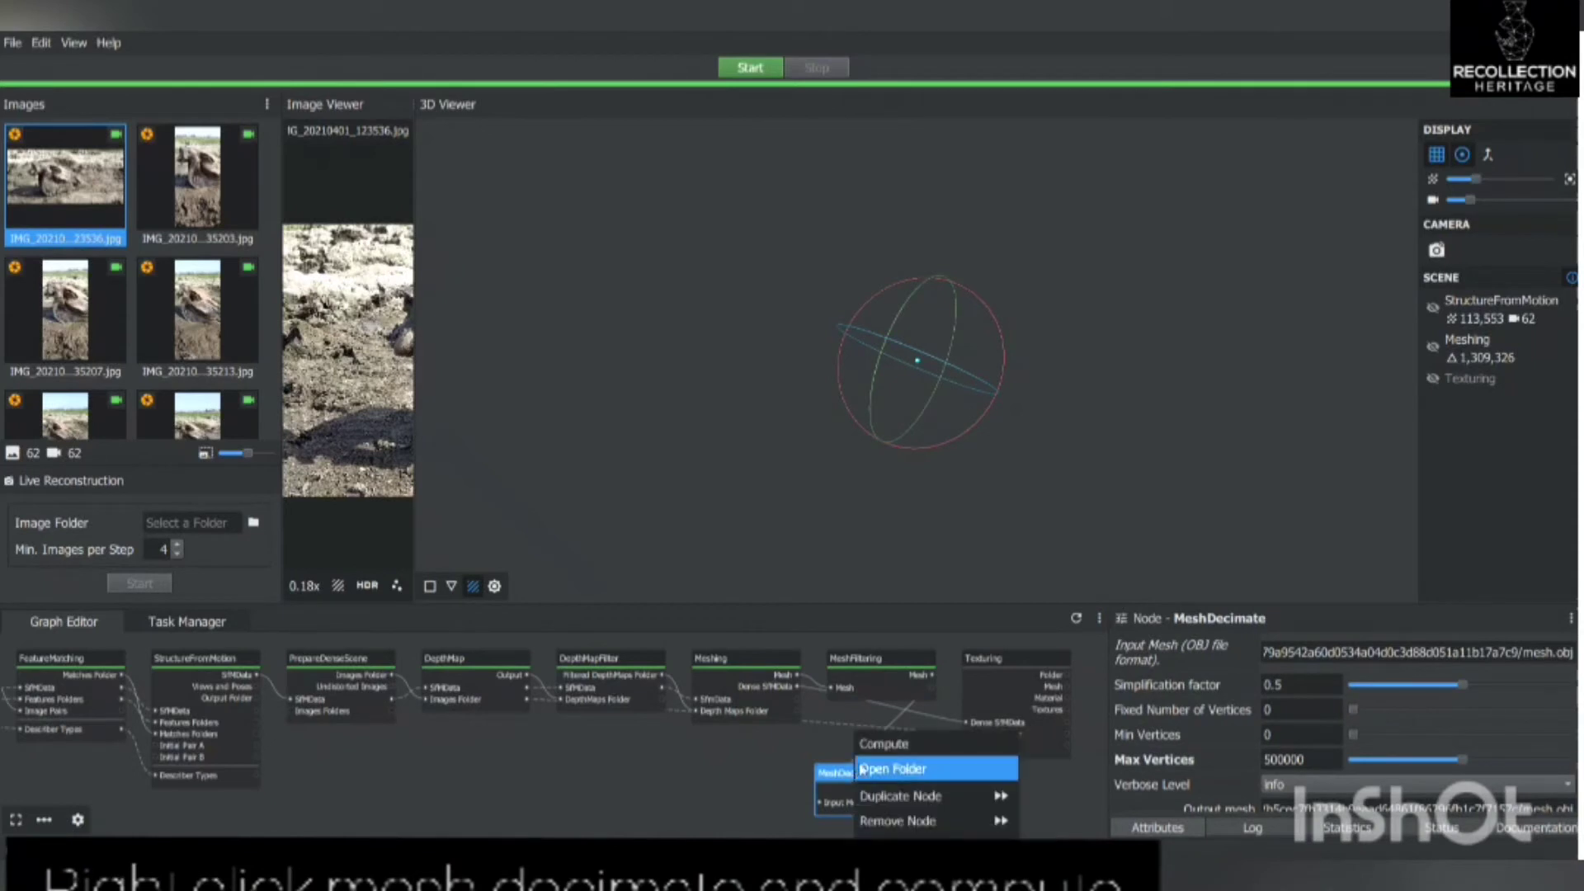
pyautogui.click(868, 743)
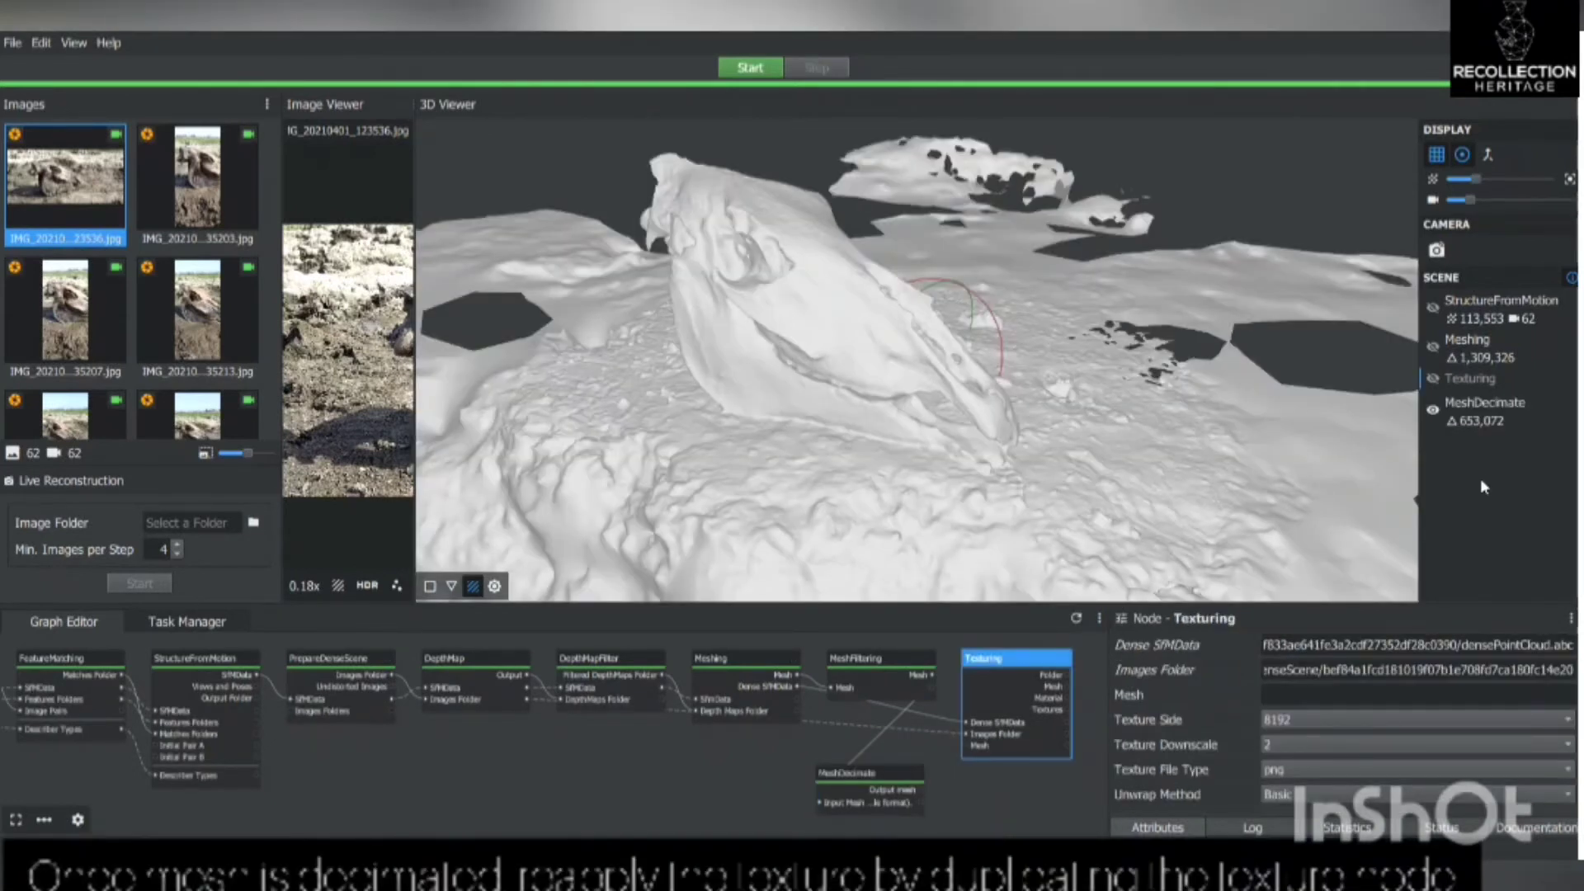
# Duplicate the Texturing node and place the copy just above and to the right of the MeshDecimate node.
pyautogui.rightClick(995, 663)
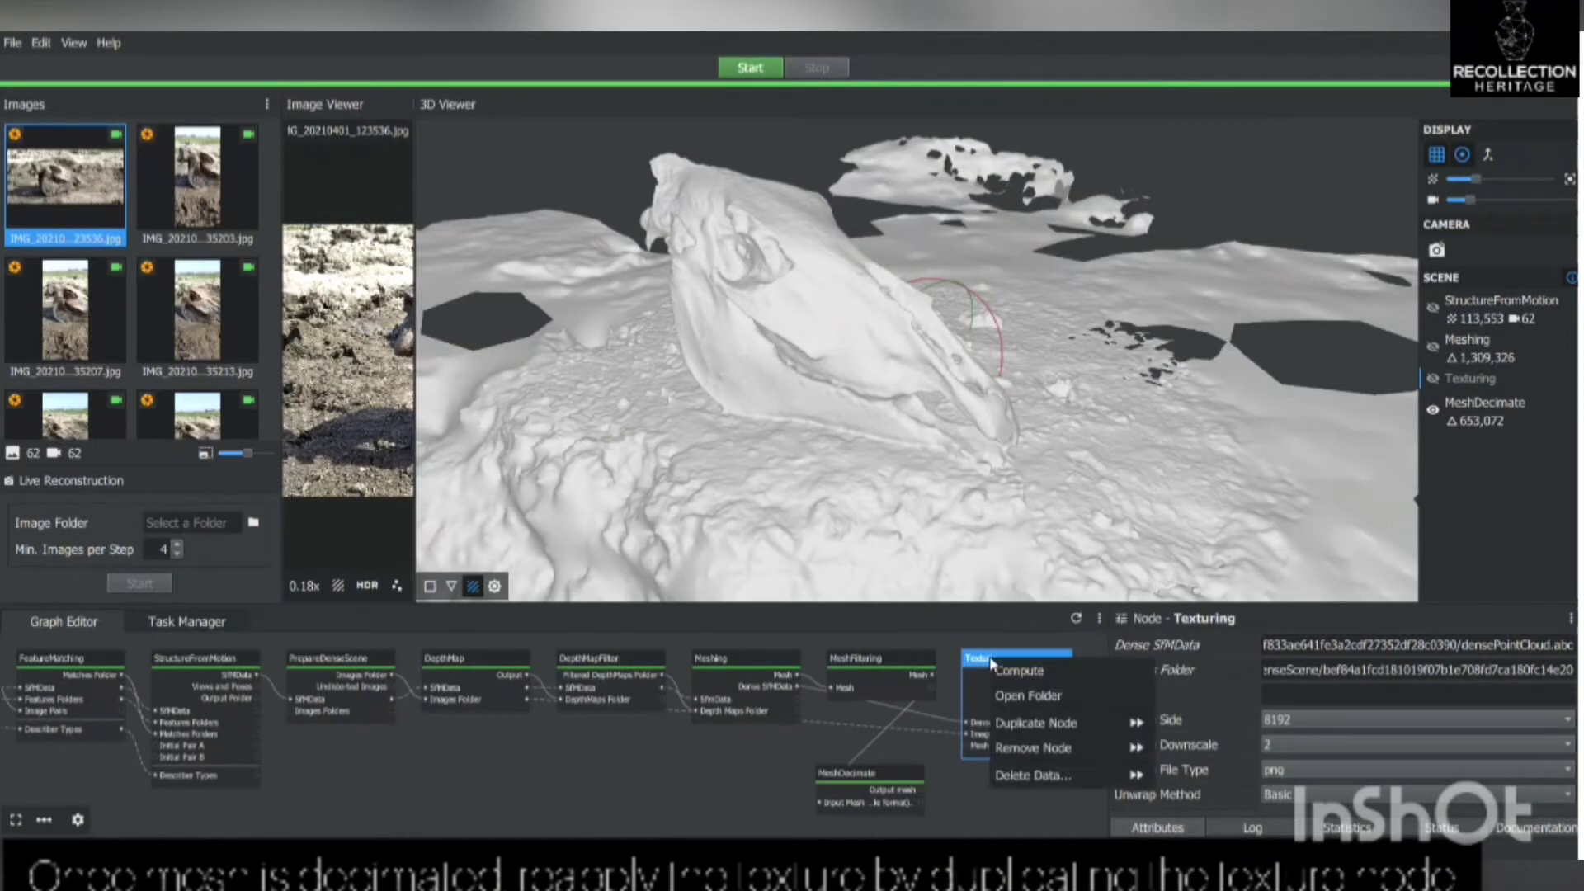
pyautogui.click(1023, 726)
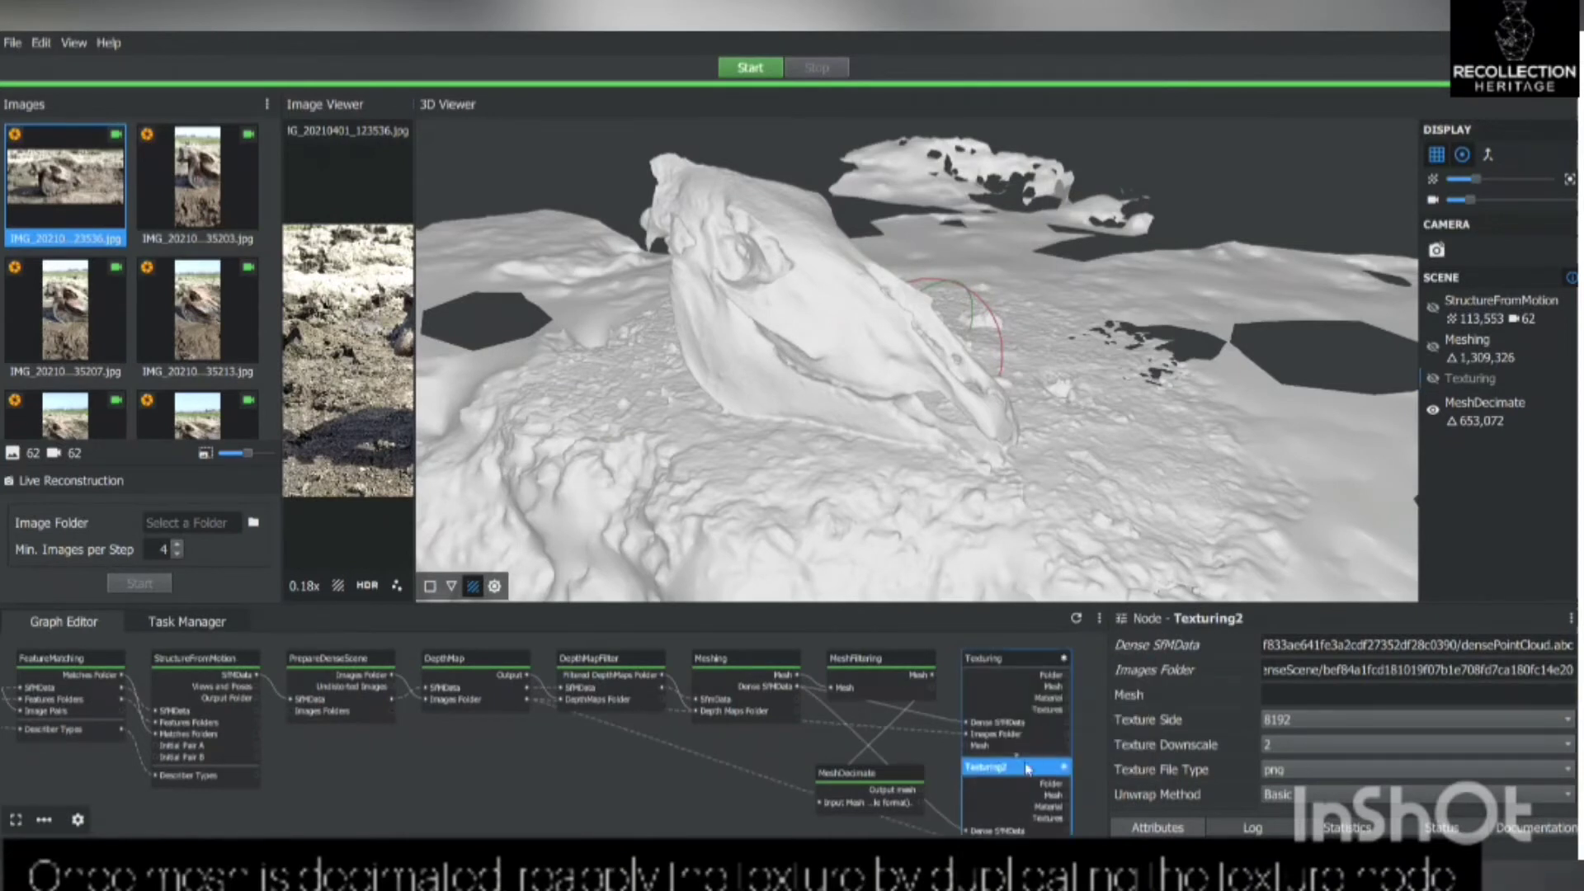
pyautogui.moveTo(1028, 769); pyautogui.dragTo(1026, 703)
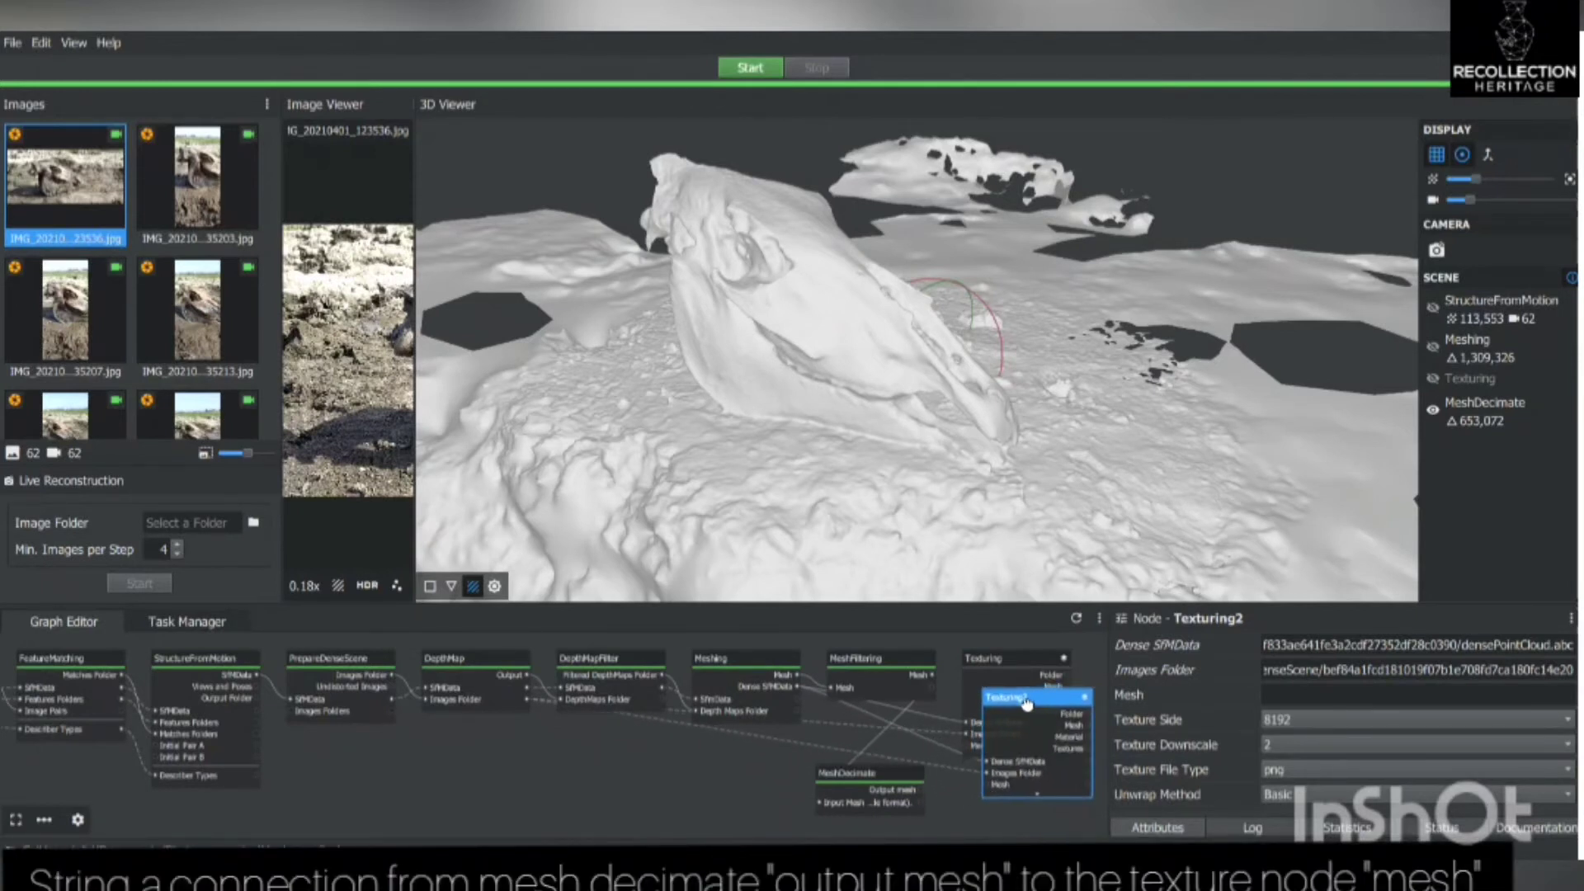
# Connect MeshDecimate's Output mesh to the Mesh input of the duplicated Texturing2 node and compute Texturing2.
pyautogui.click(921, 785)
pyautogui.moveTo(987, 782); pyautogui.dragTo(987, 780)
pyautogui.click(1010, 792)
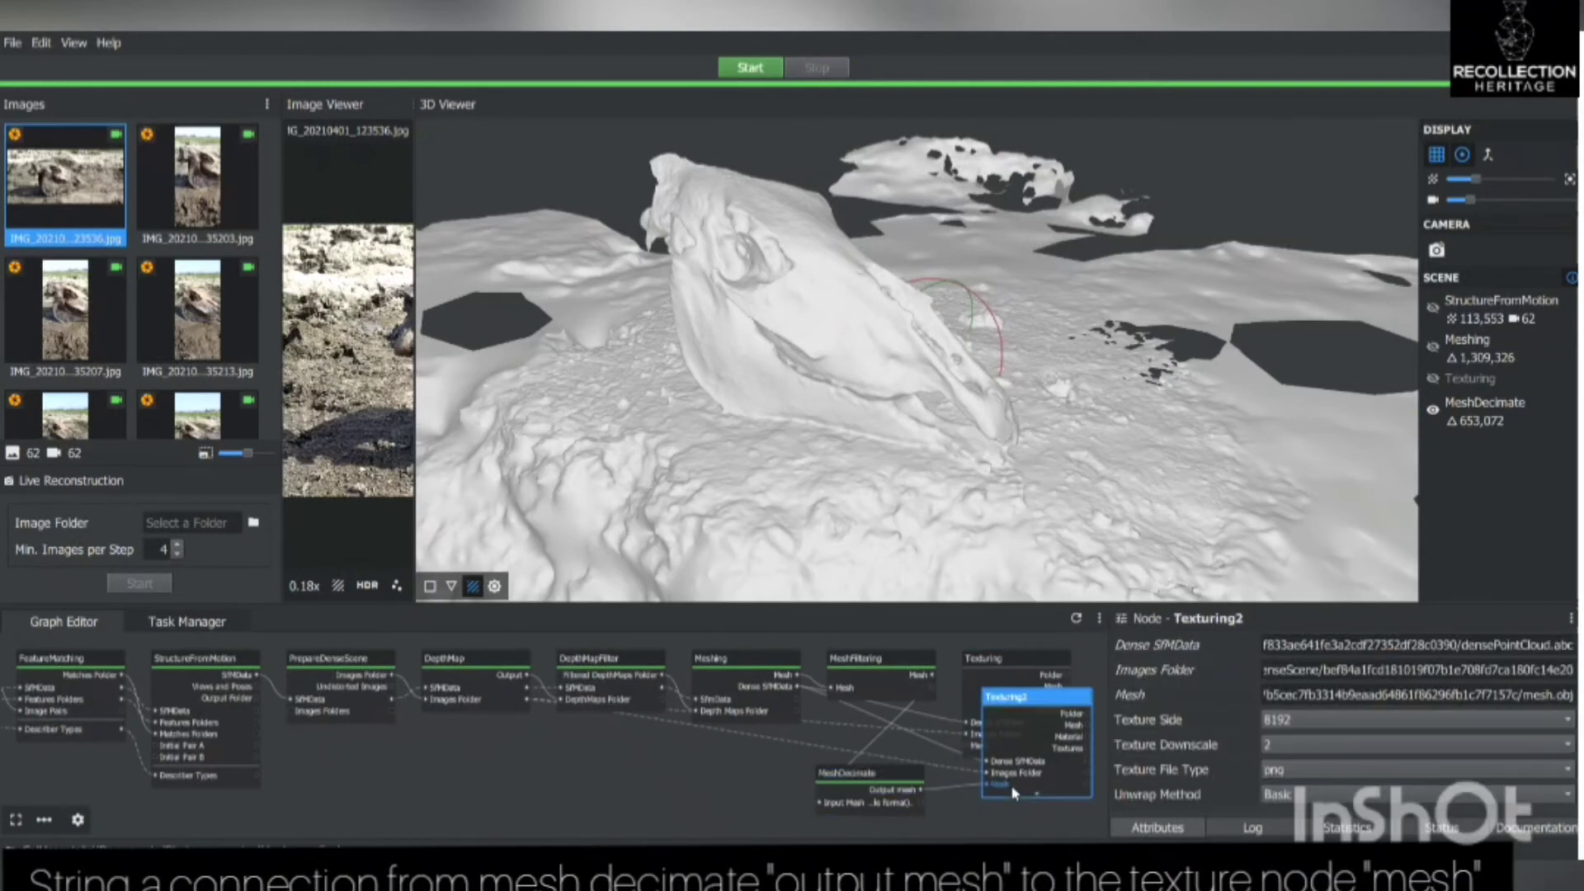
pyautogui.rightClick(1029, 703)
pyautogui.click(1055, 714)
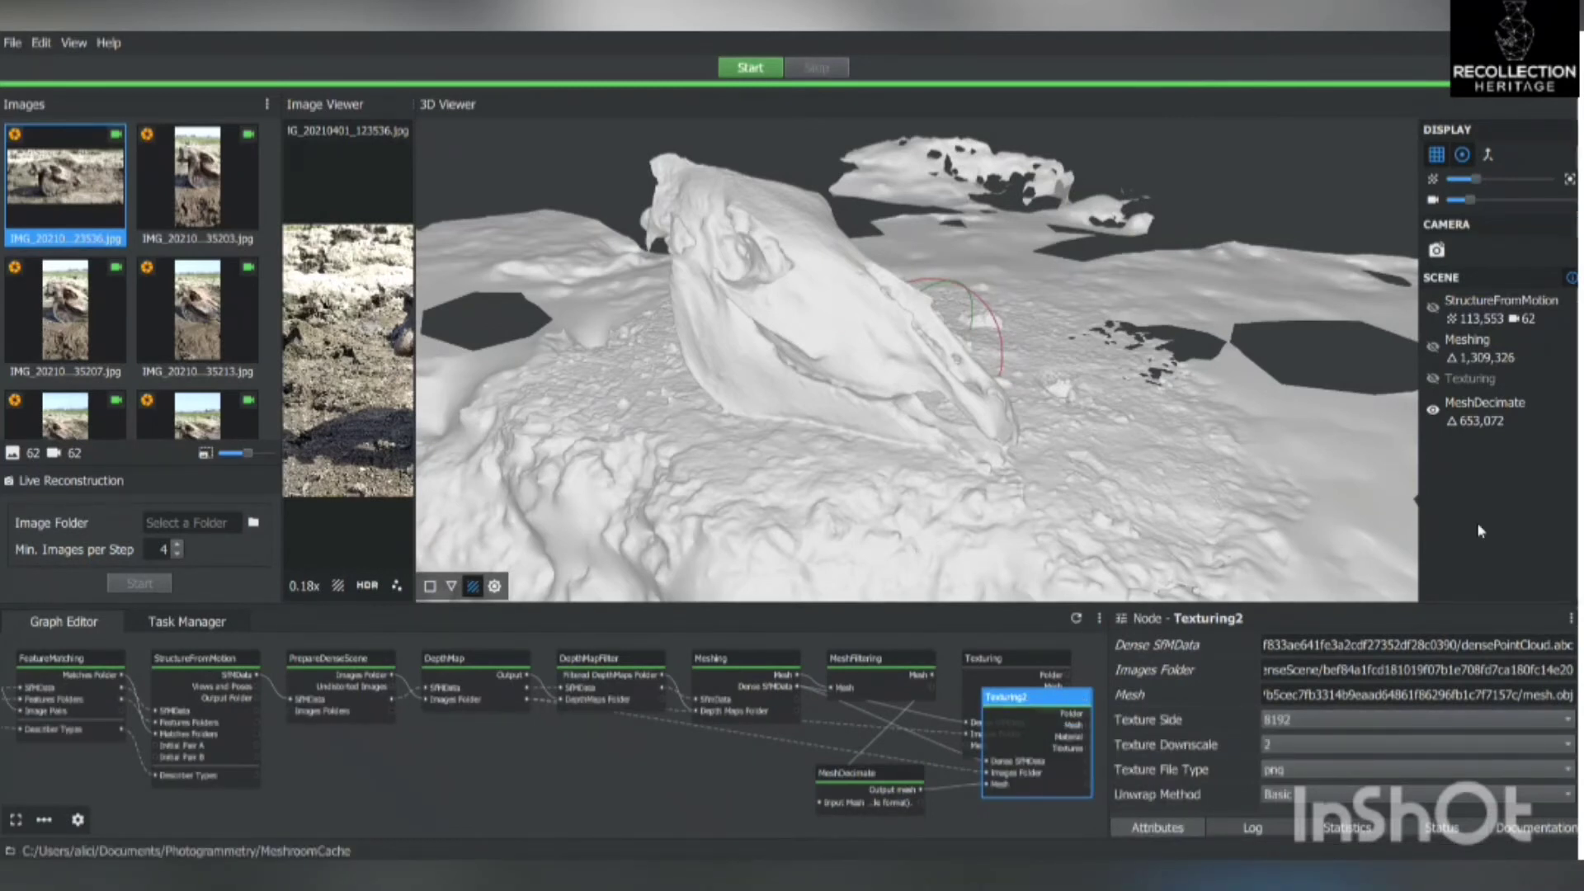
# Load the Texturing2 result in the 3D Viewer and hide the MeshDecimate layer to inspect the textured decimated skull up close.
pyautogui.doubleClick(1052, 701)
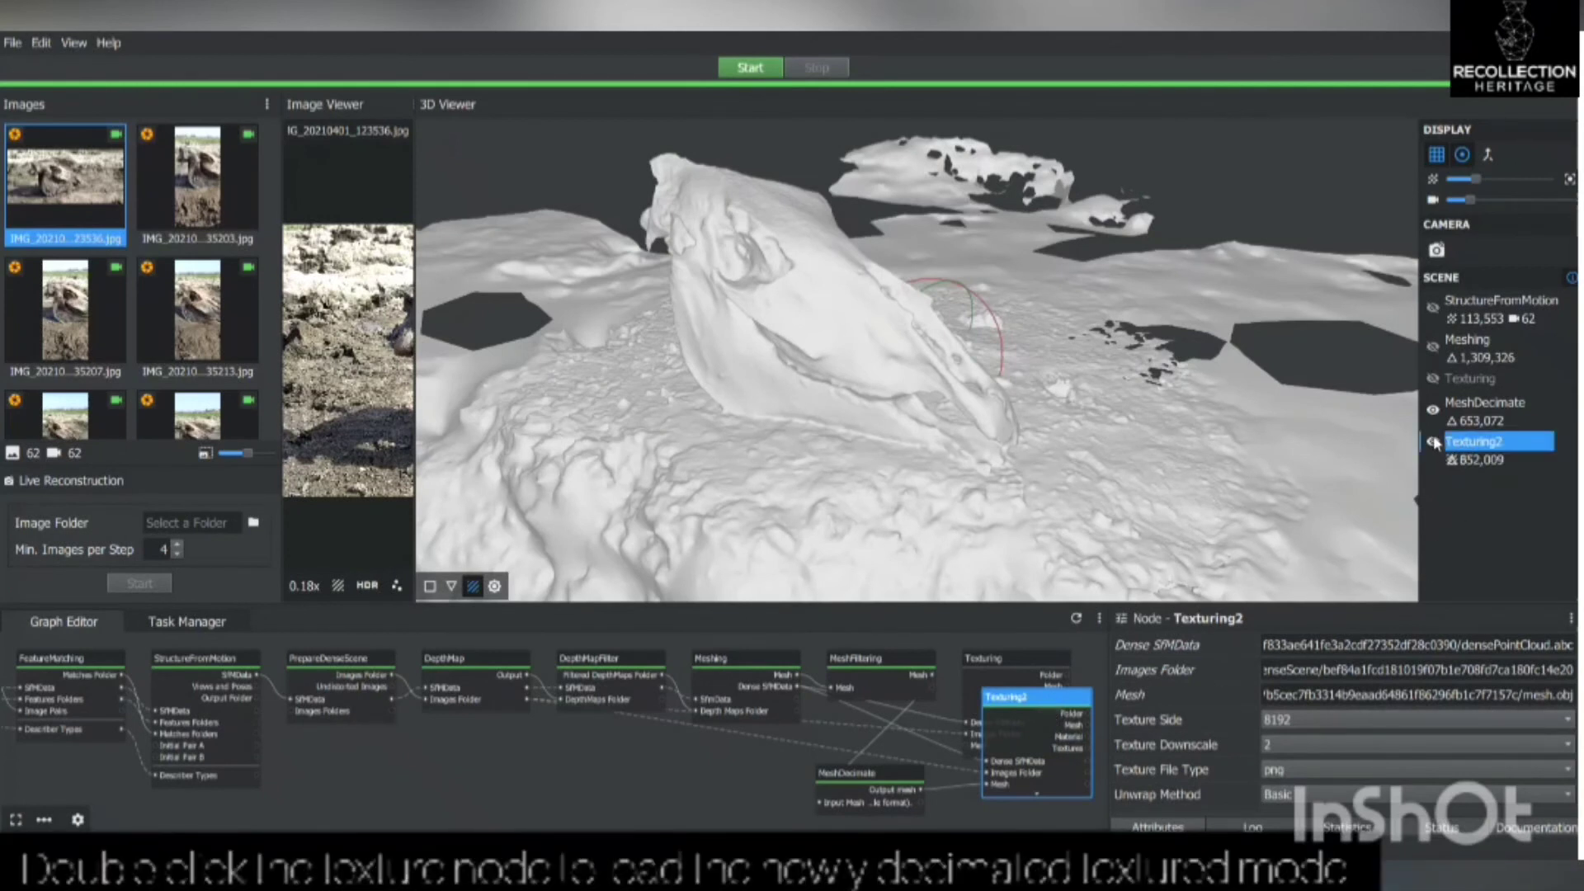
pyautogui.click(1433, 411)
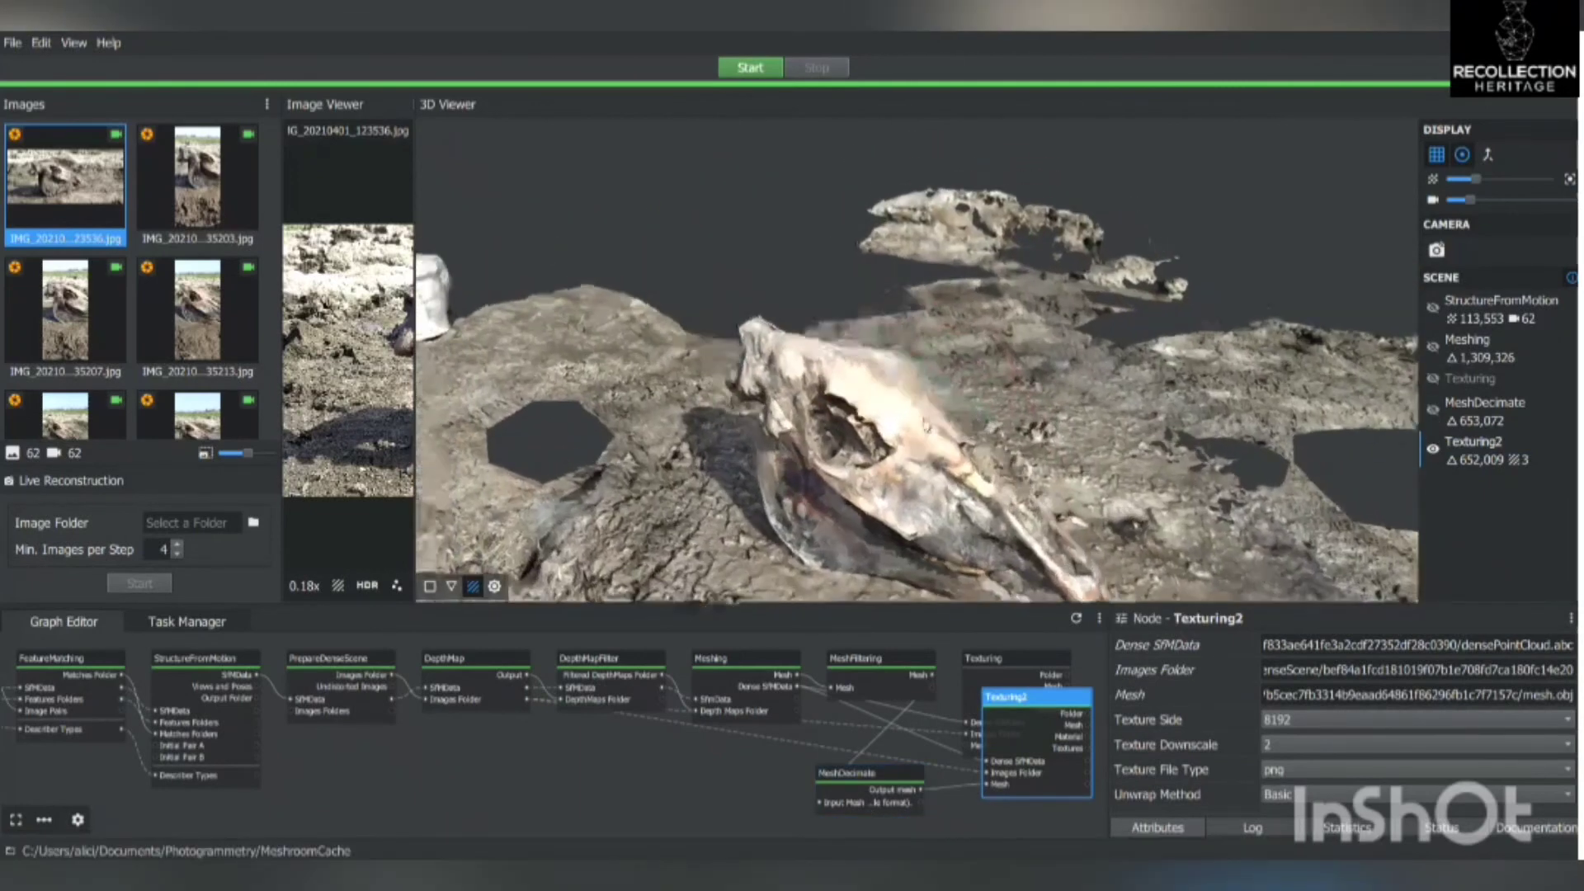
pyautogui.moveTo(945, 462); pyautogui.dragTo(947, 413, button='middle')
pyautogui.scroll(5, 1010, 445)
pyautogui.scroll(-5, 1010, 446)
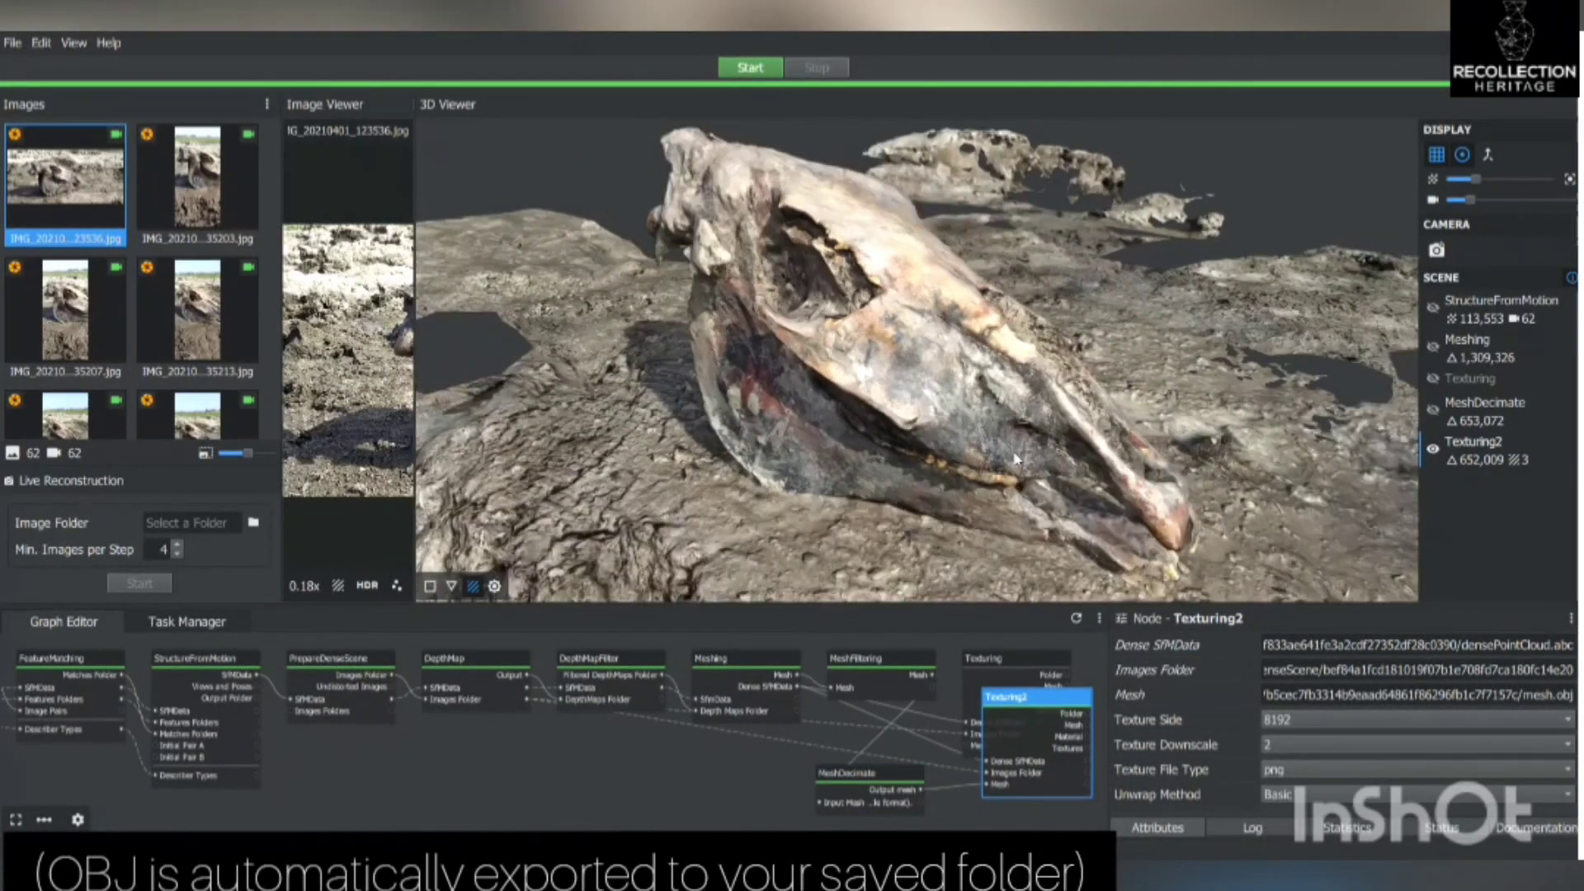
pyautogui.moveTo(1008, 442)
pyautogui.mouseDown()
pyautogui.moveTo(920, 466)
pyautogui.moveTo(992, 446)
pyautogui.mouseUp()
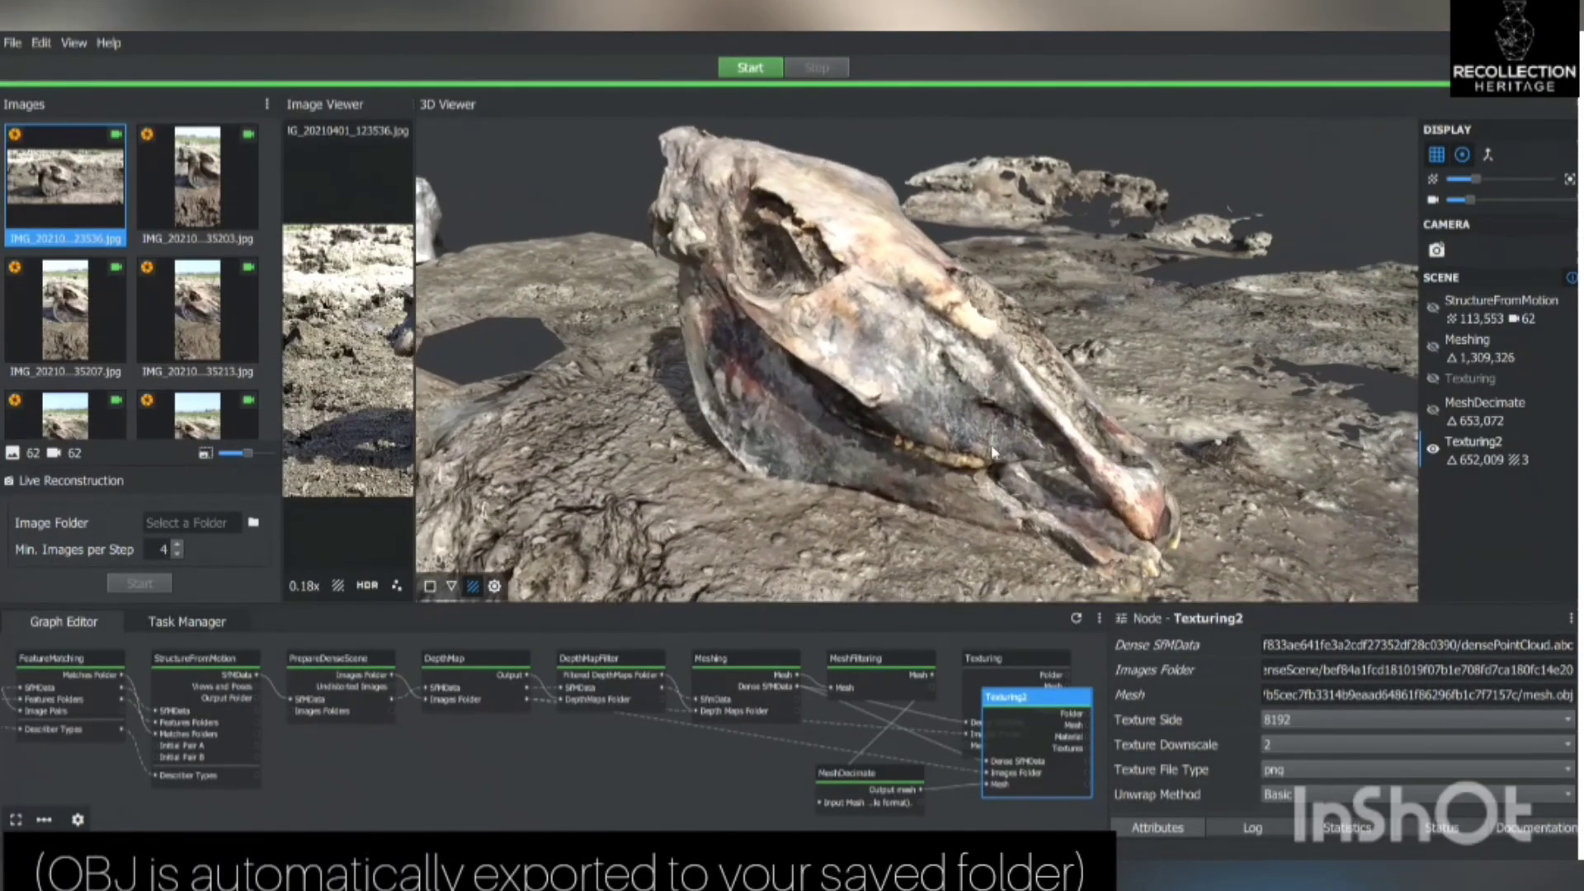